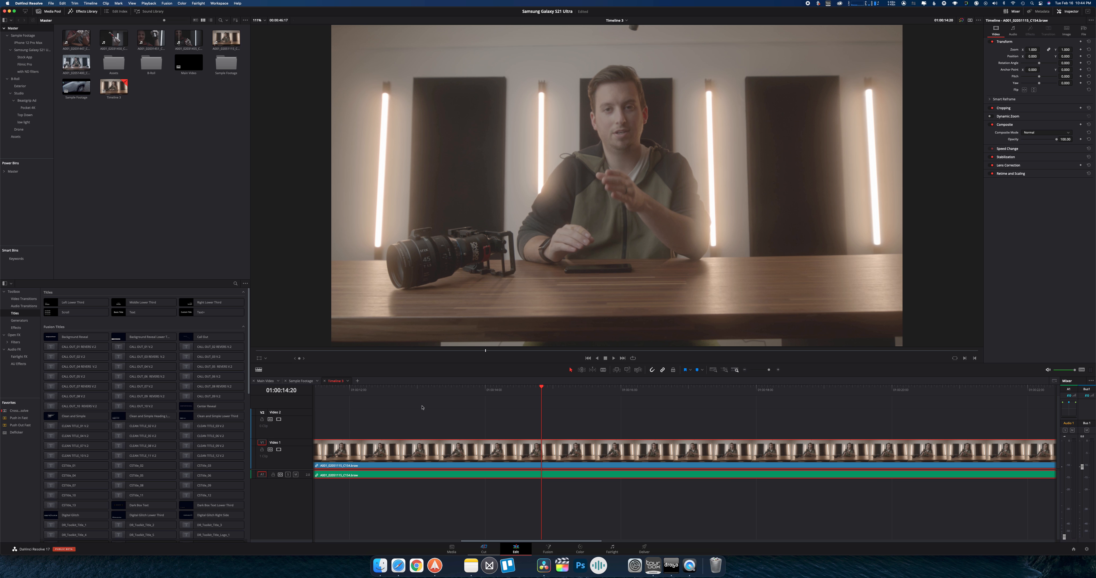
Play the talking-head clip in Timeline 3 on the Edit page, keeping the playhead area in view
key("space")
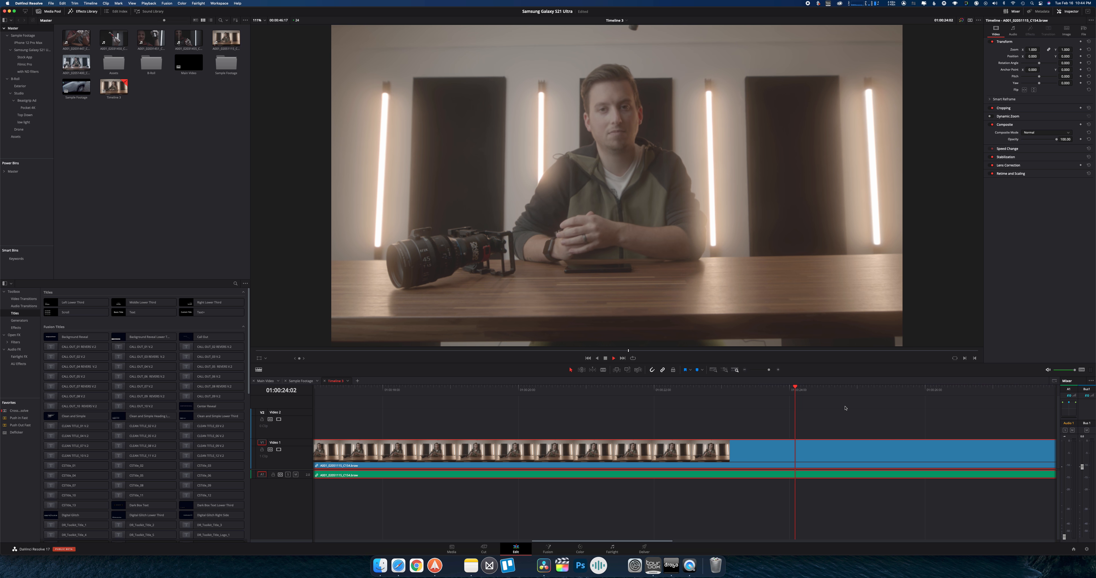
scroll(845, 408, "right", 10)
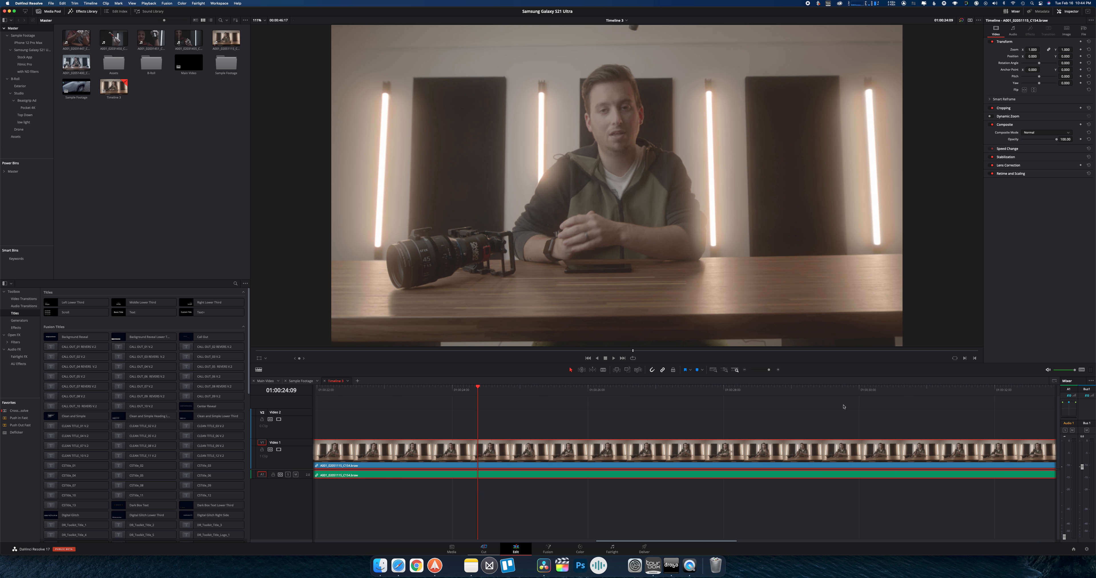
key("space")
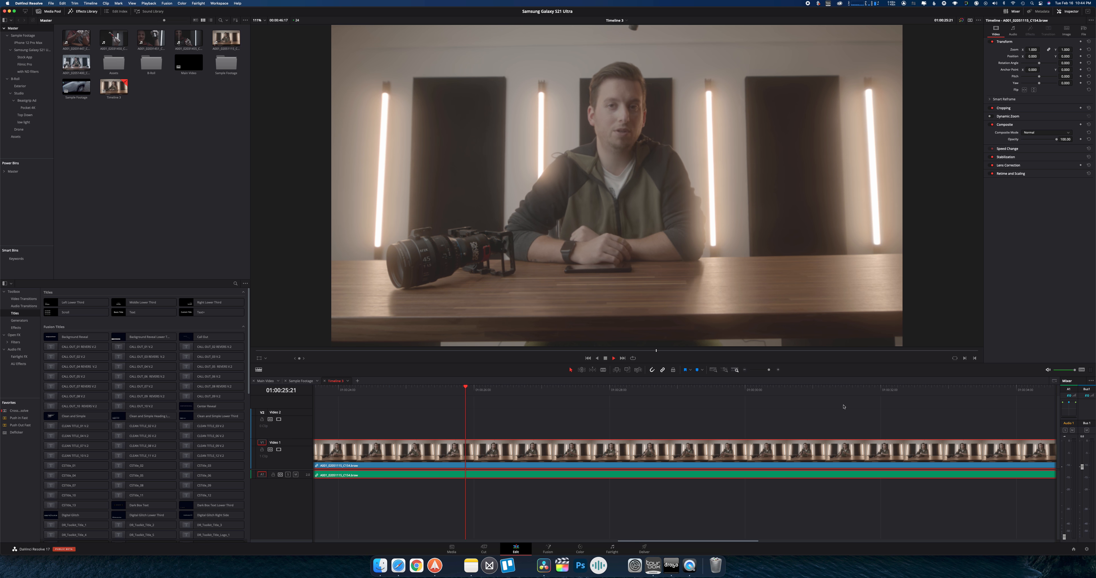
key("space")
scroll(829, 408, "left", 5)
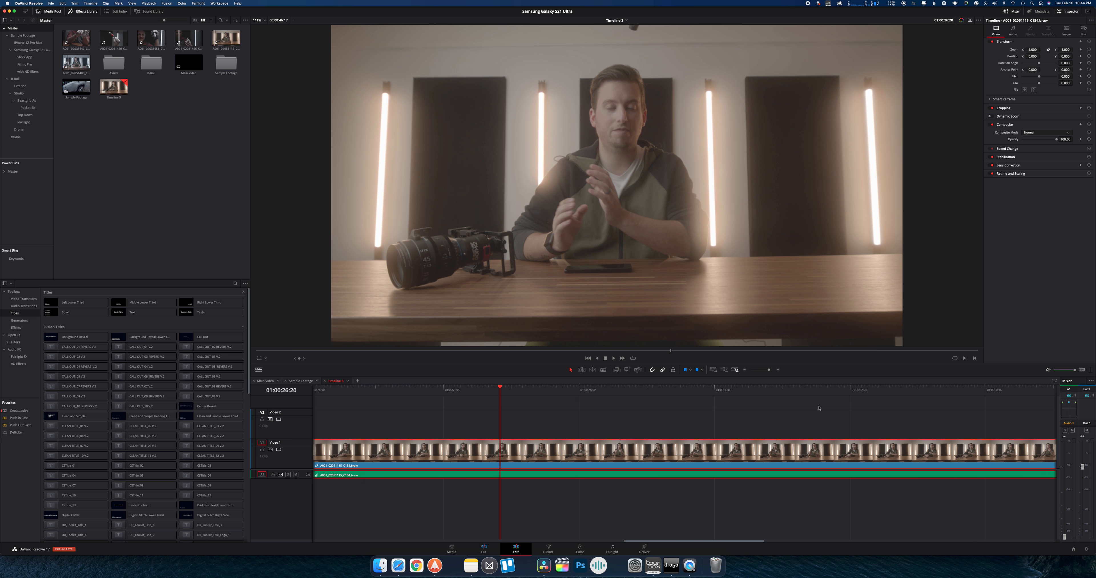
Switch to the Cut page, review the footage forwards and backwards, and split the talking-head clip near 01:00:26
left_click(483, 550)
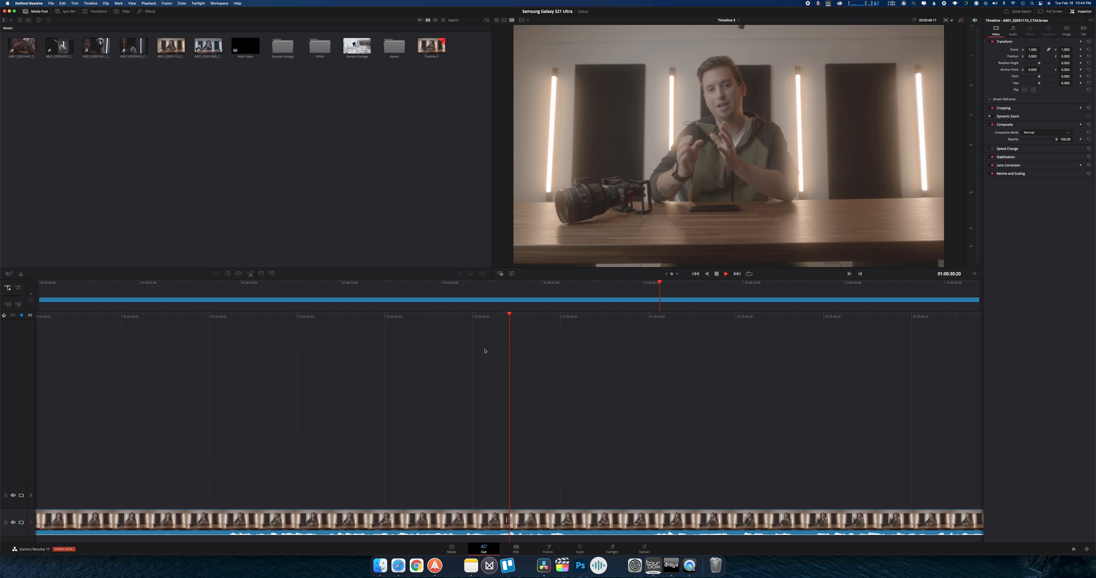
key("space")
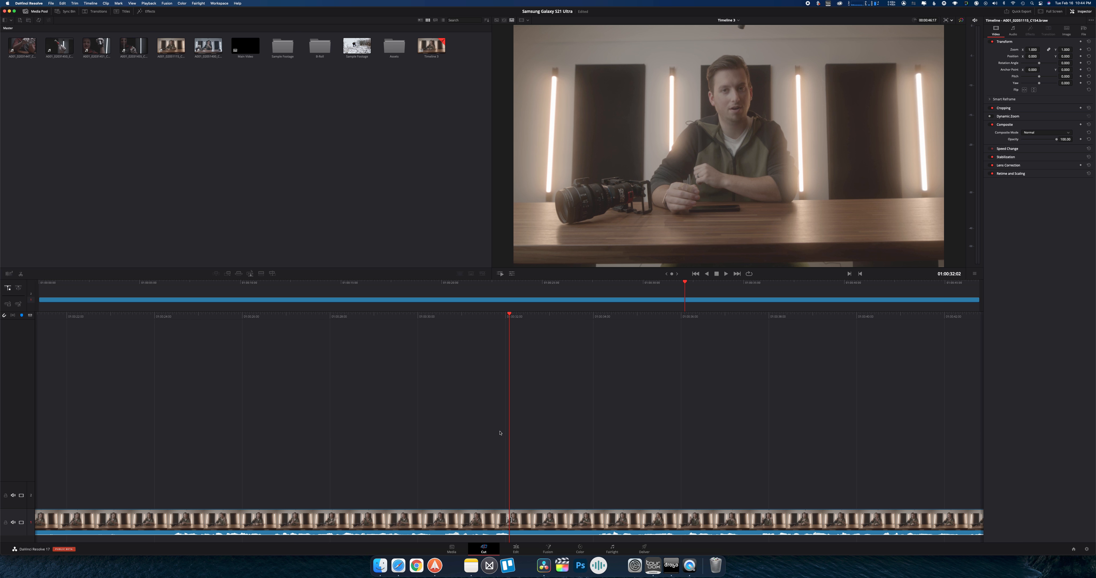
key("j")
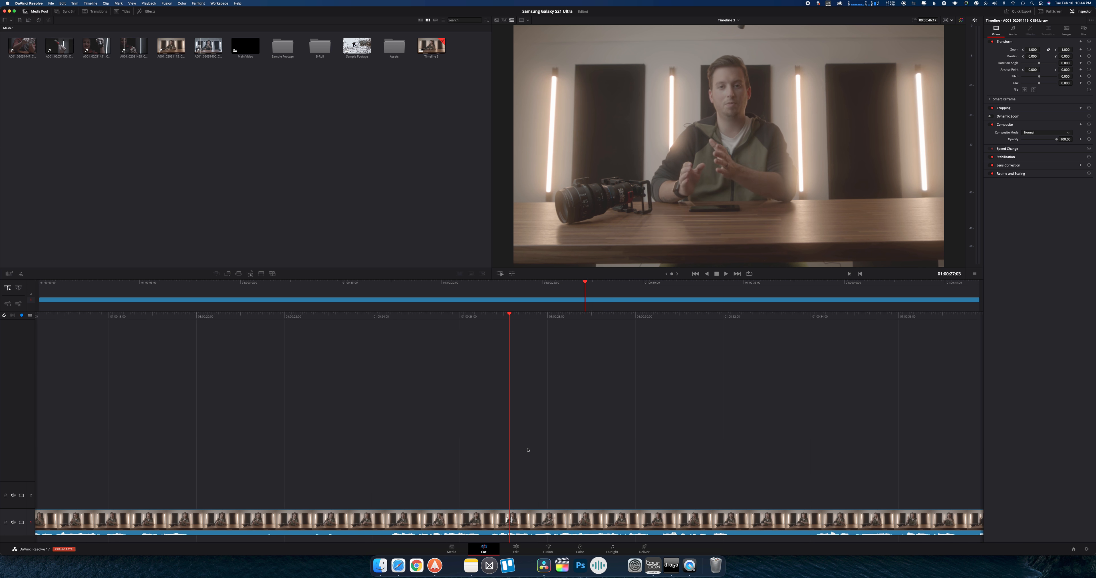
key("super+b")
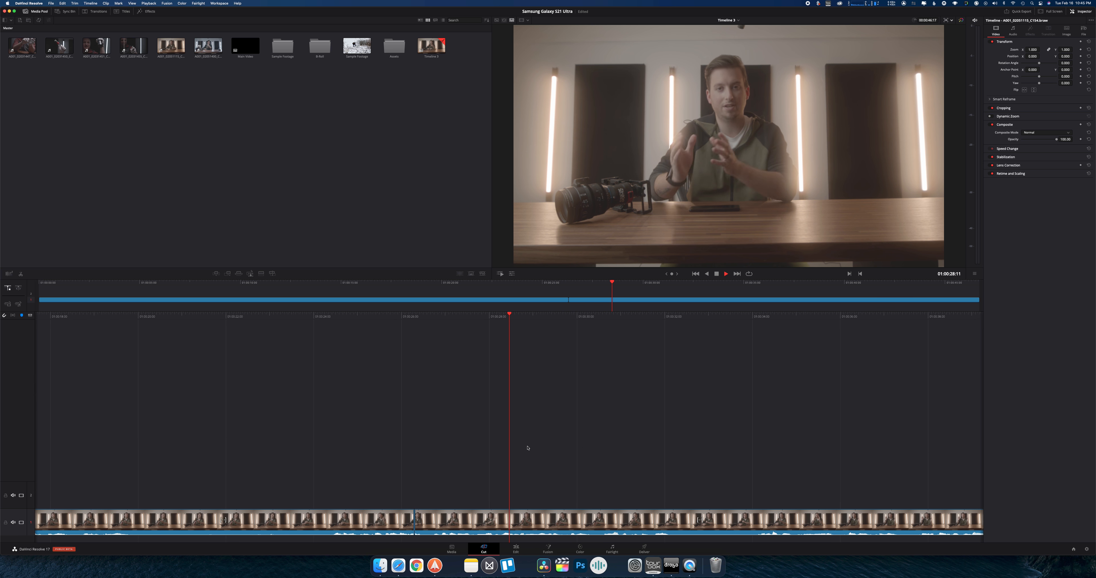
Play on, split the clip again at 01:00:30:06, and delete the section between the two cuts
key("space")
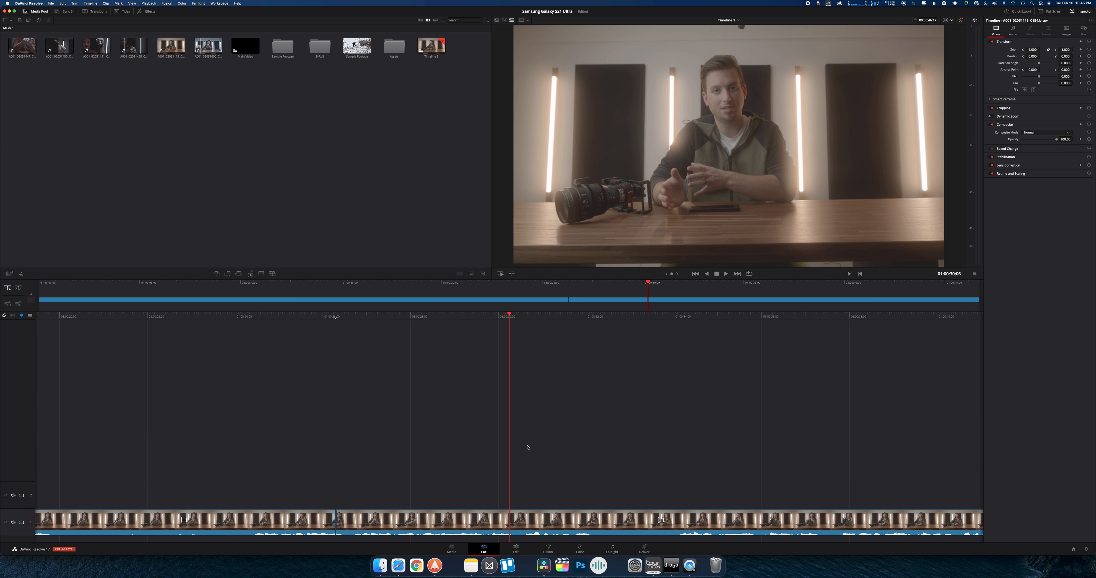
key("j")
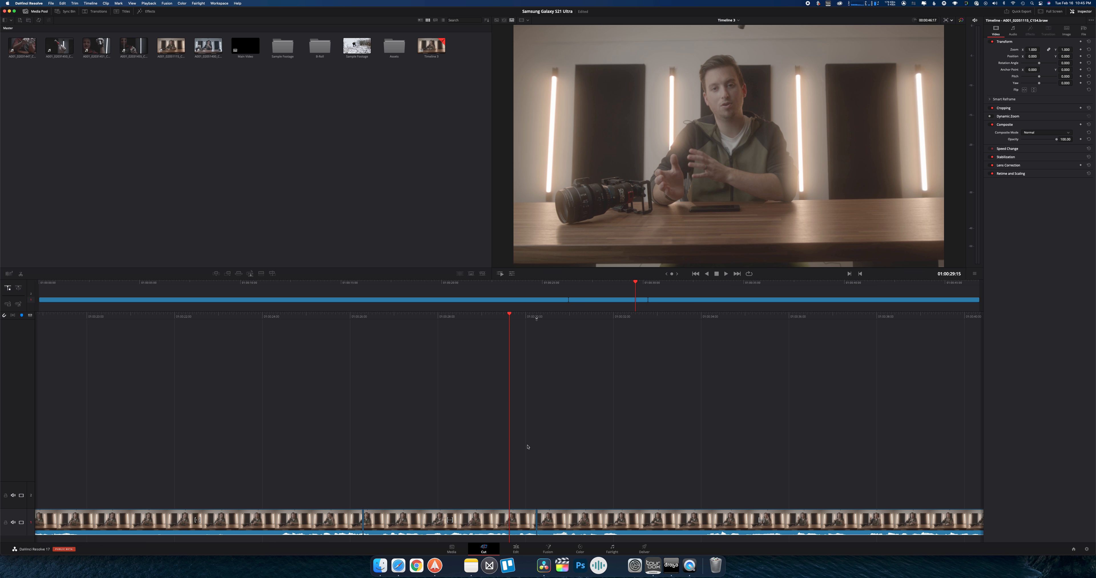
left_click(494, 518)
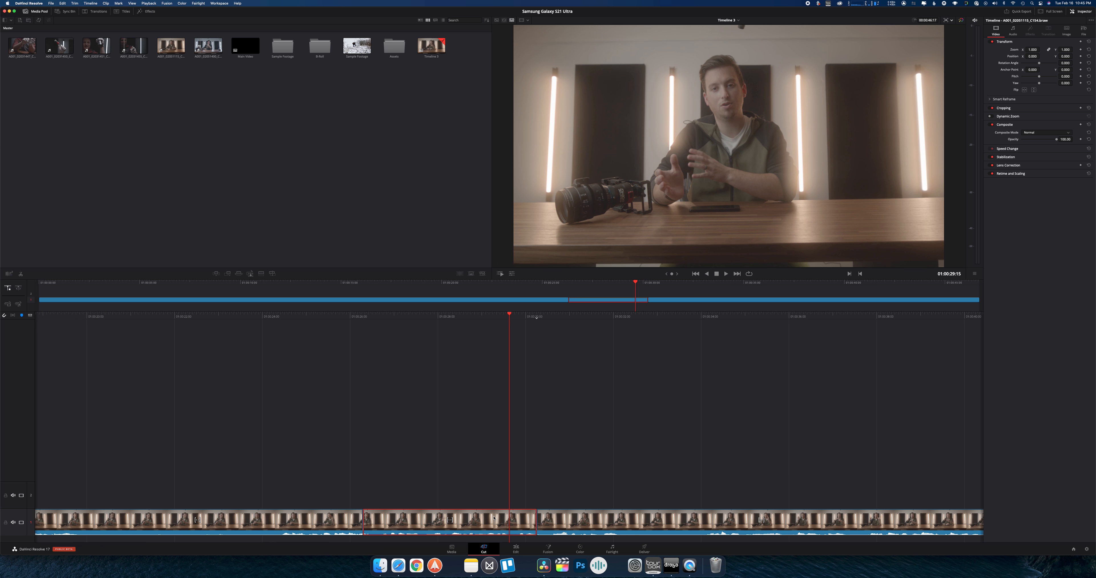
key("Delete")
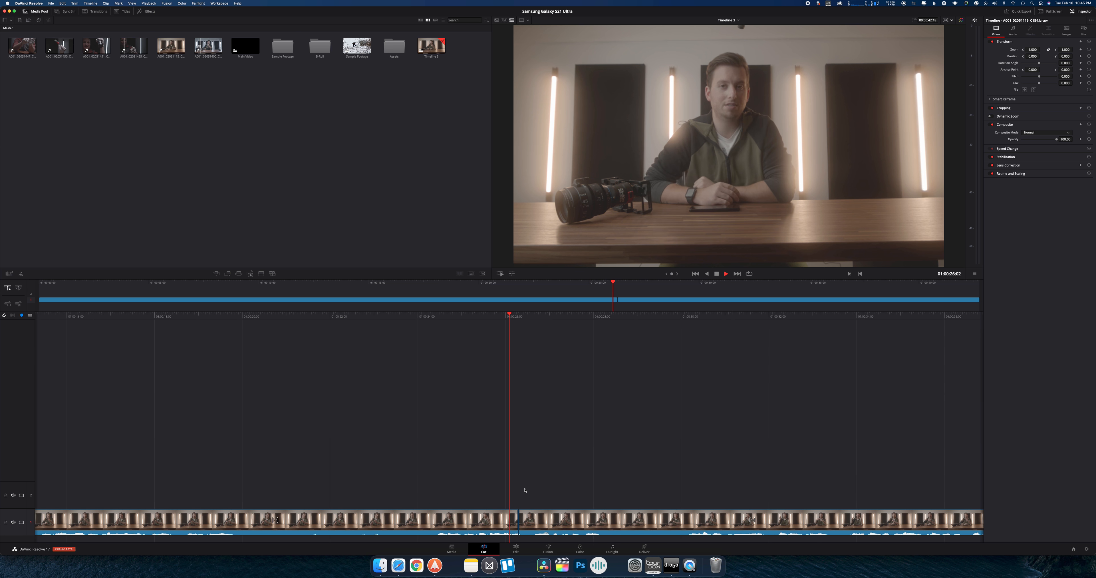
Play past the join, switch to the Edit page, and split the clip at 01:00:27:21 and 01:00:29:09
key("space")
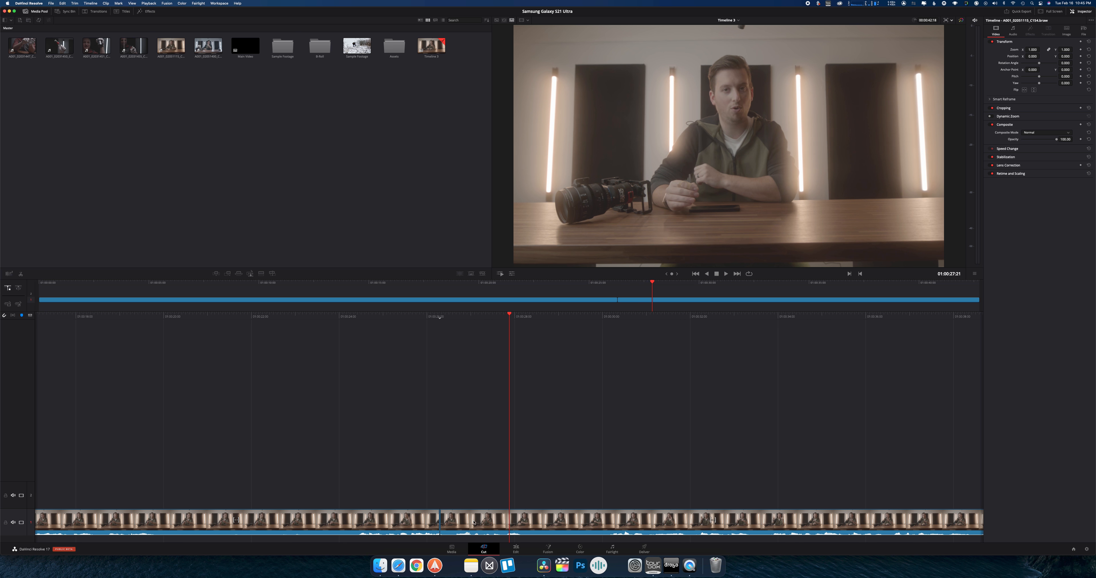
left_click(515, 549)
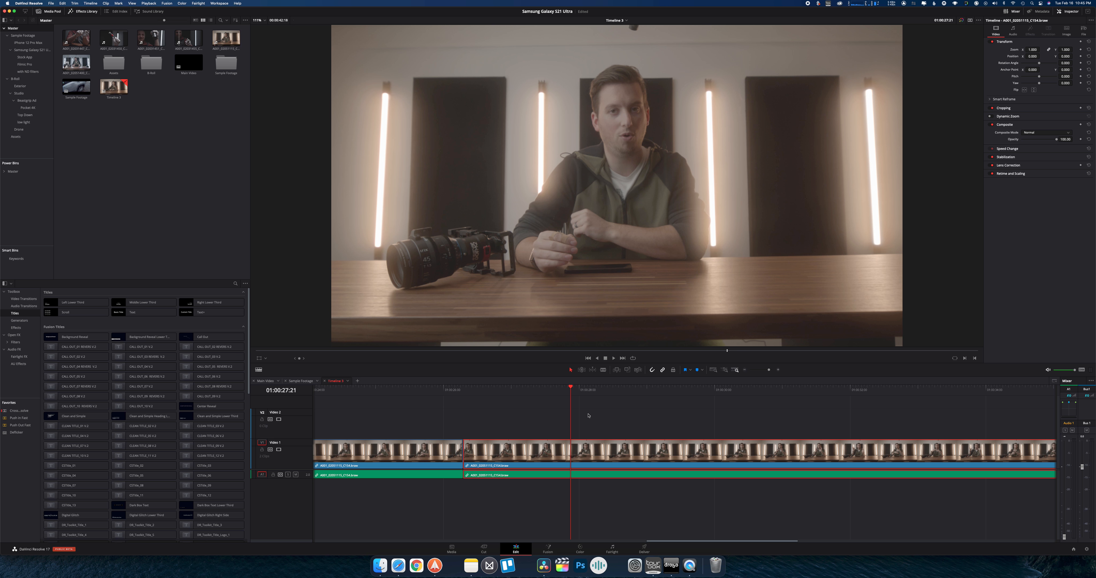
key("super+b")
key("space")
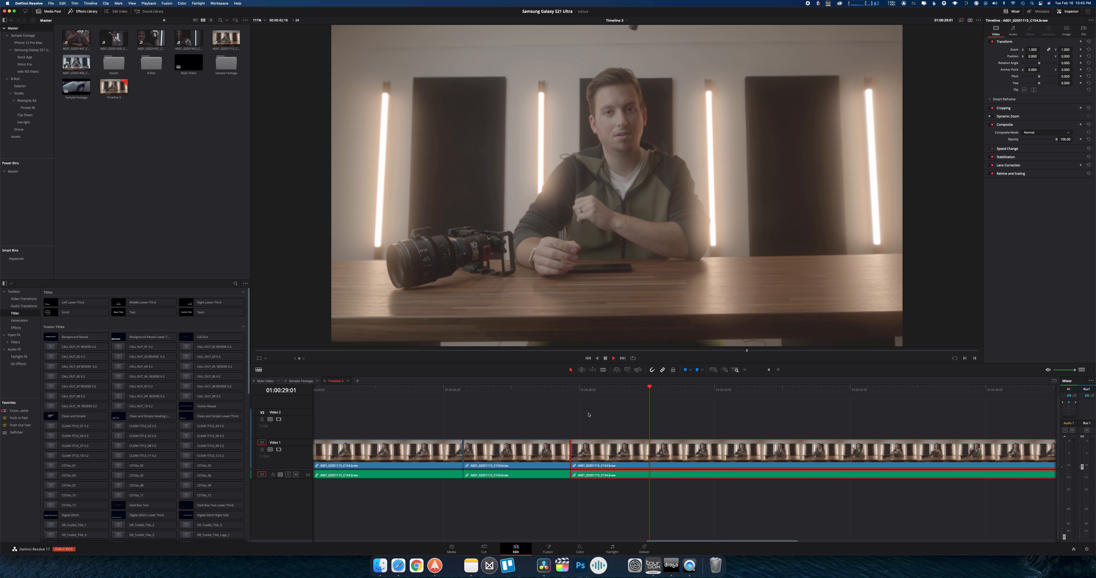
key("space")
key("super+b")
Delete the section between the last two splits, undo it, and ripple delete that section instead
key("BackSpace")
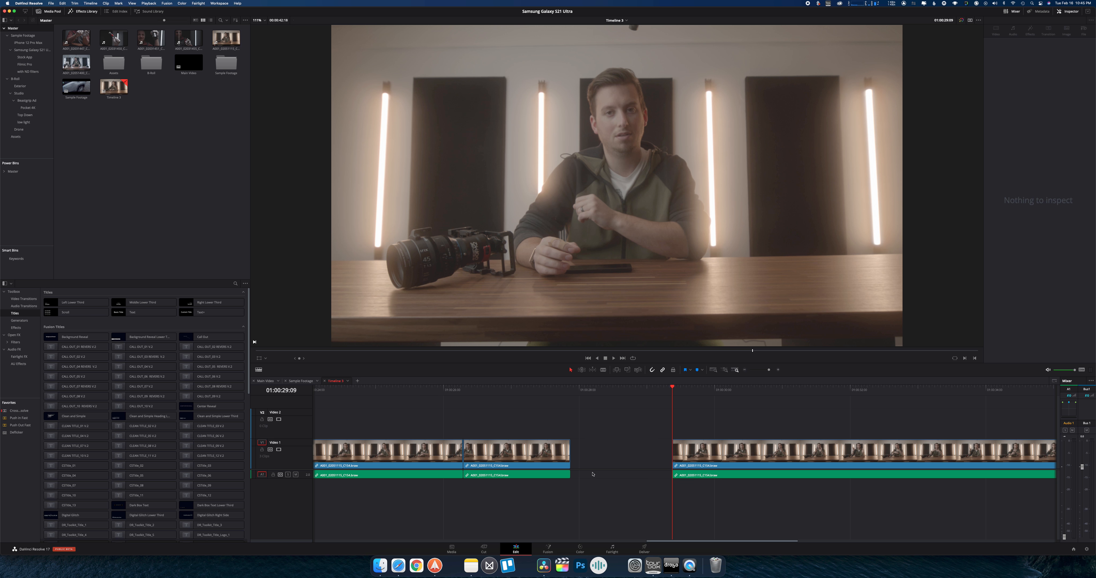
key("super+z")
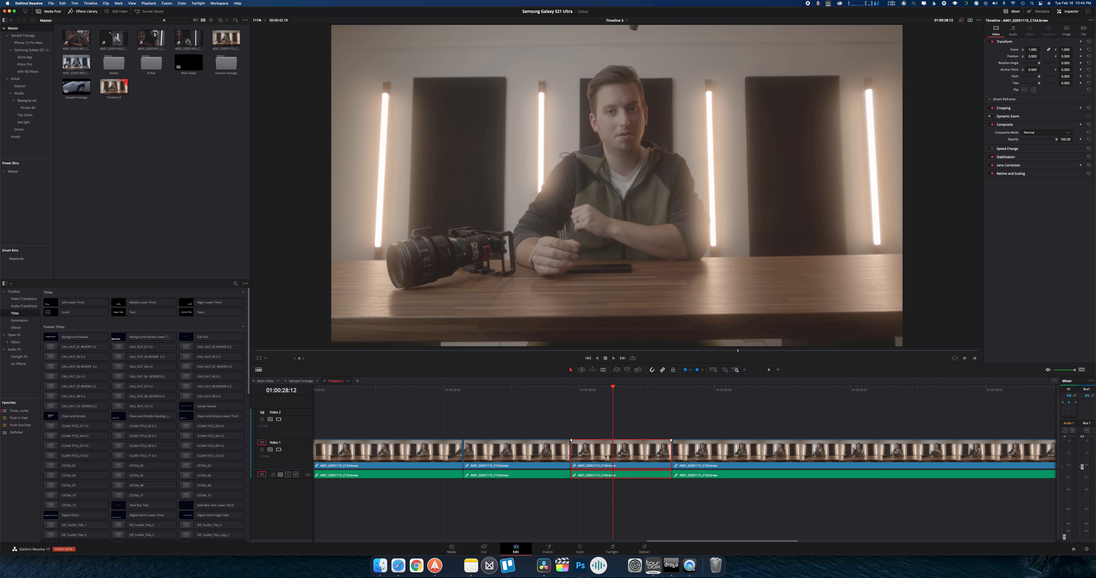
key("shift+BackSpace")
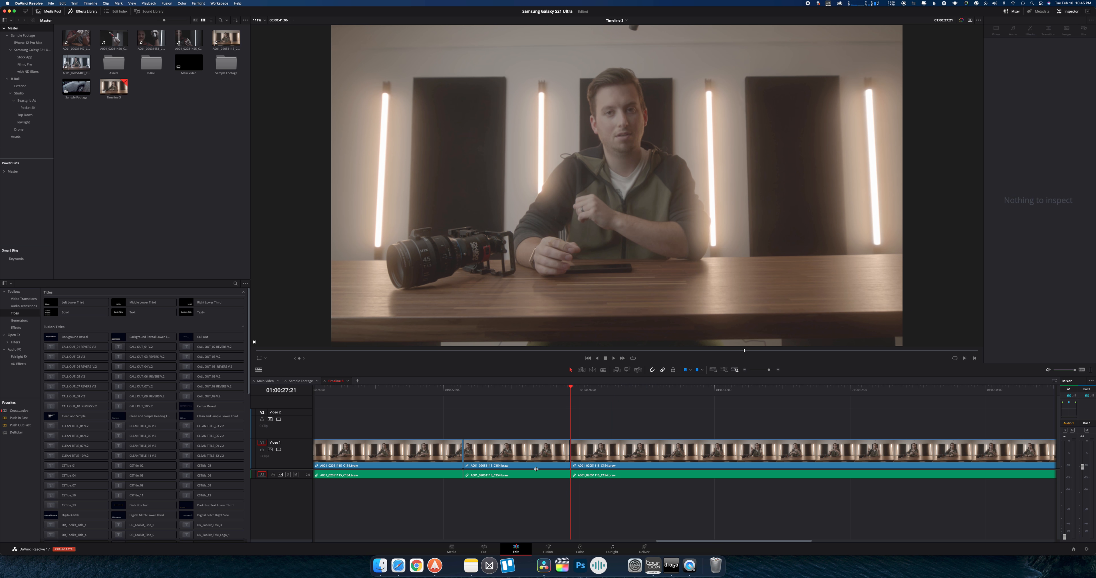
Return to the Cut page, play on, split the talking-head clip near 01:00:29, and delete the unwanted section
left_click(493, 551)
key("space")
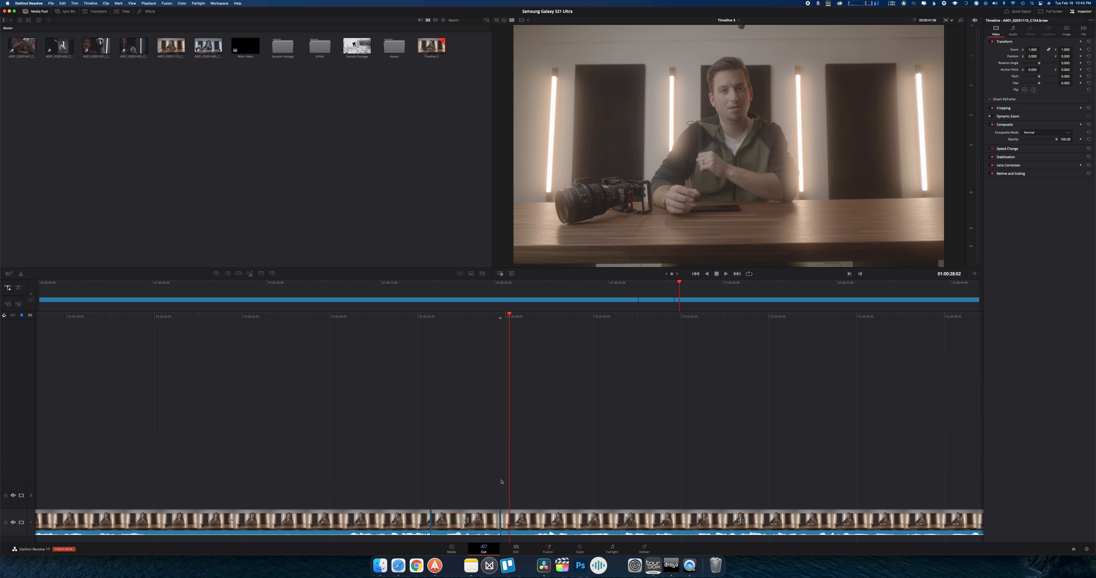
left_click(516, 517)
key("super+b")
key("space")
key("BackSpace")
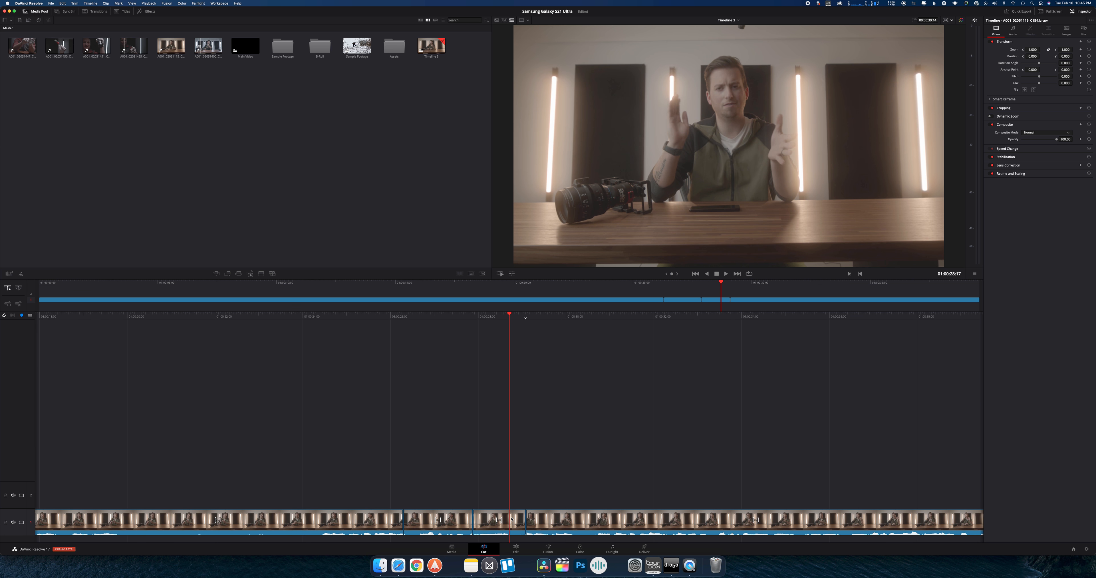
Delete the short section under the playhead and scrub across the joined clips
left_click(512, 518)
key("BackSpace")
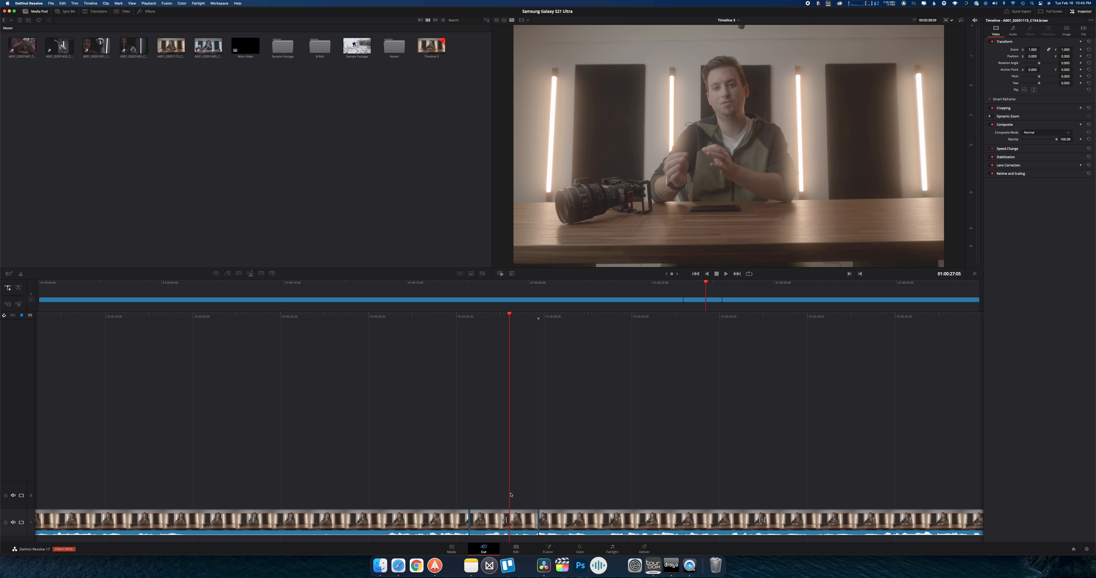
left_click_drag(453, 310, 426, 309)
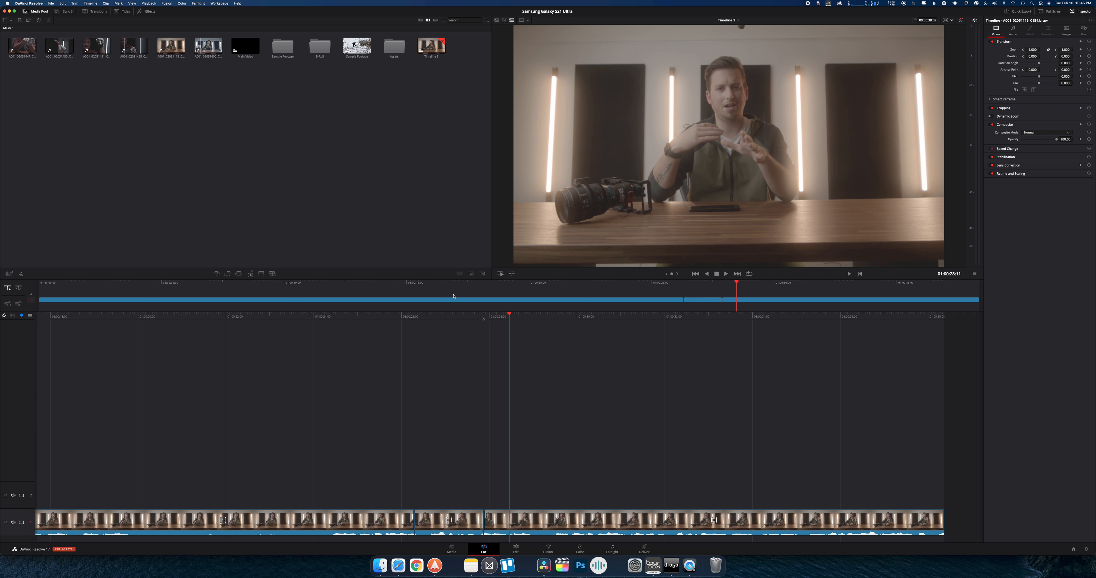
Open the Main Video timeline, show it on the Cut page, and play it around 01:06:36
left_click(508, 546)
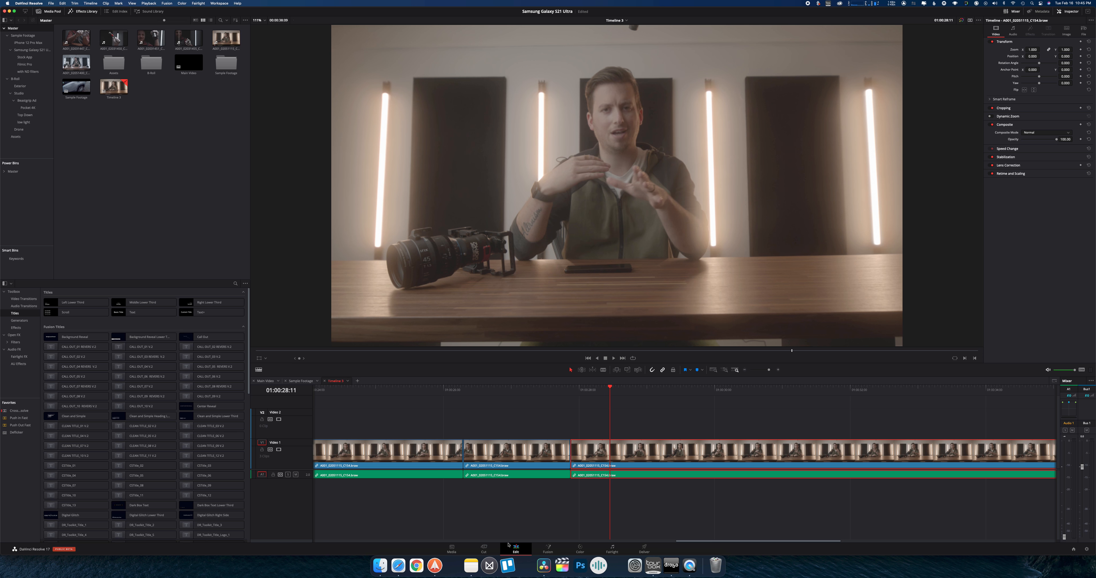
left_click(270, 380)
left_click(483, 548)
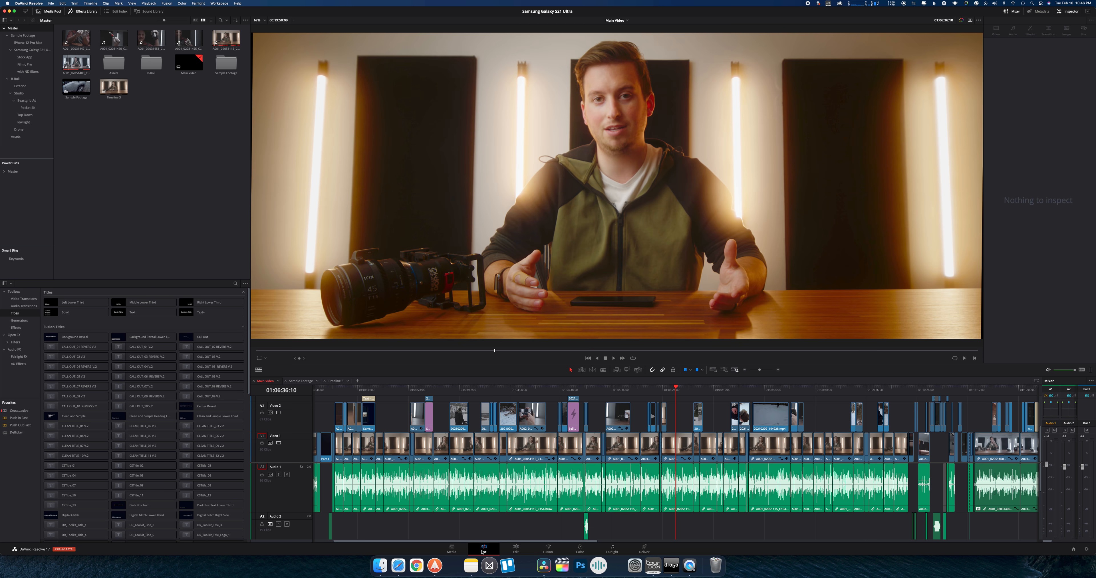
scroll(464, 401, "left", 2)
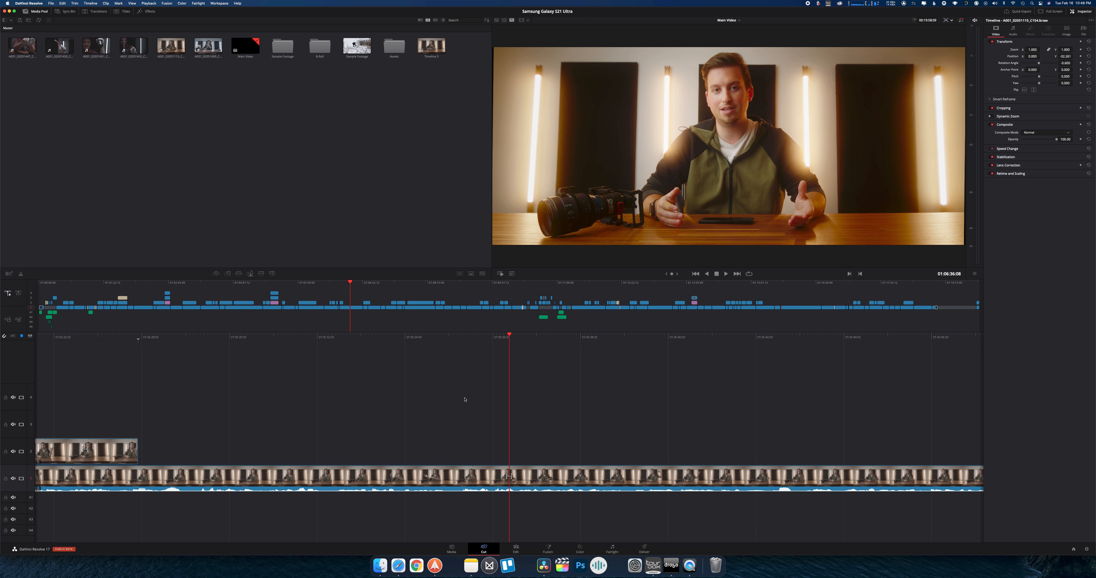
scroll(444, 490, "right", 3)
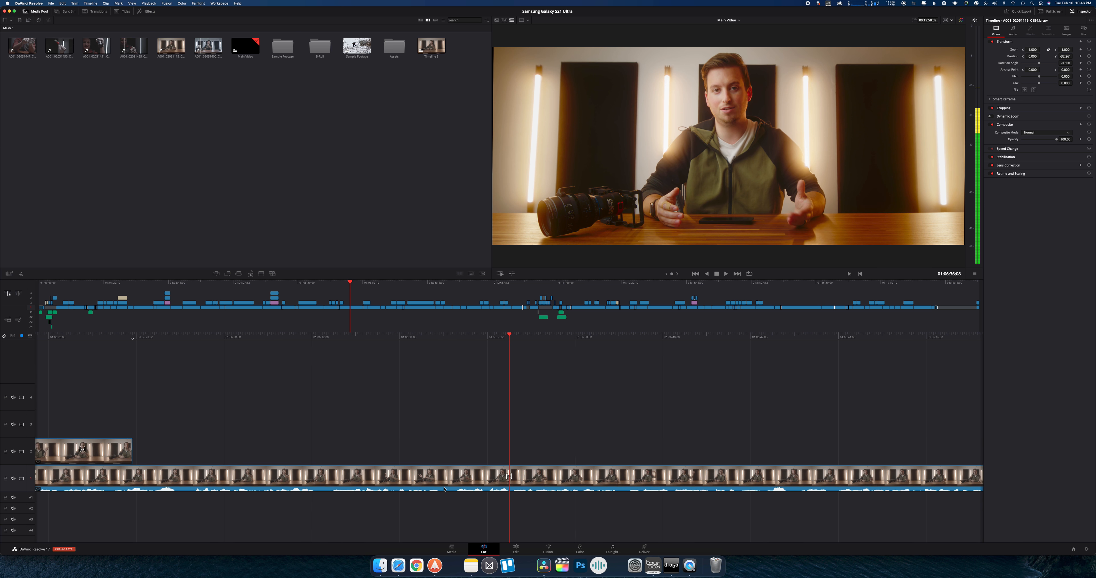
scroll(445, 488, "left", 5)
key("space")
key("space")
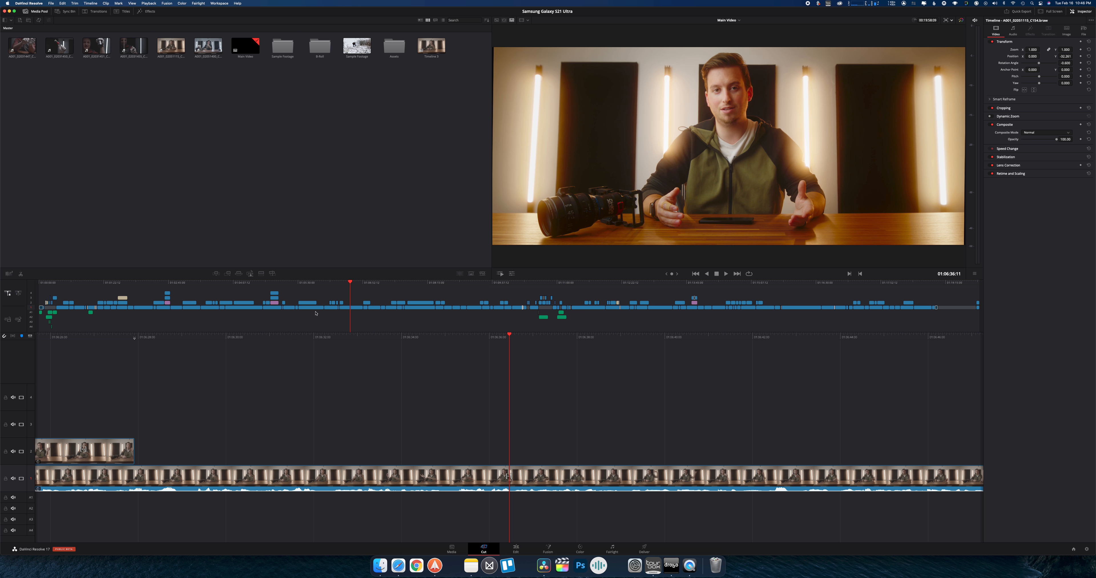
Navigate Main Video from the overview timeline to about 01:08:23, and scrub the opening around the logo intro back to about 01:00:15
mouse_move(428, 282)
left_mouse_down()
mouse_move(507, 285)
mouse_move(0, 284)
mouse_move(888, 286)
mouse_move(1029, 303)
mouse_move(434, 282)
left_mouse_up()
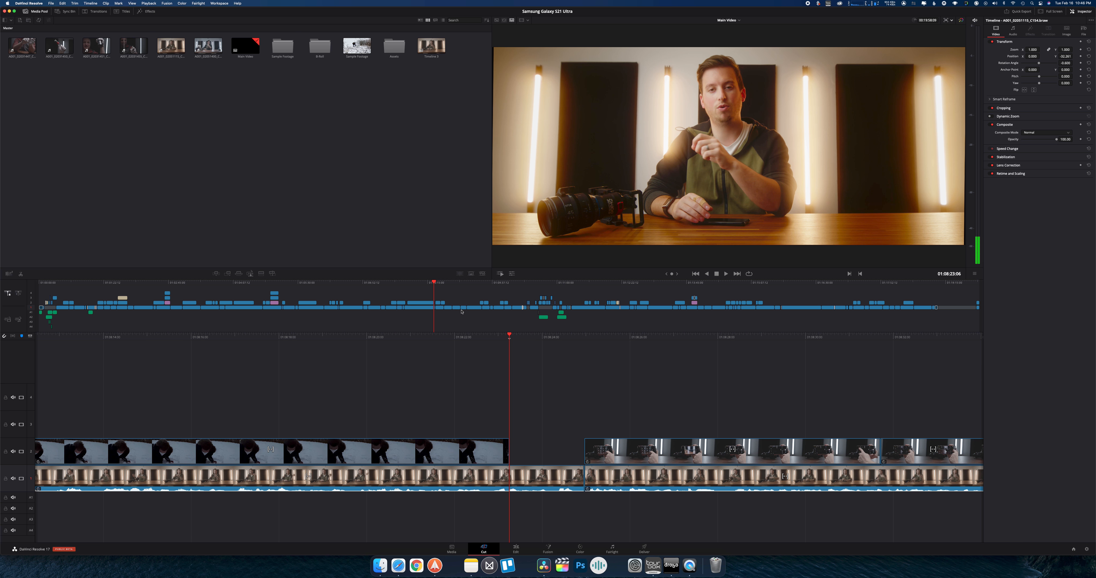
left_click_drag(72, 284, 55, 284)
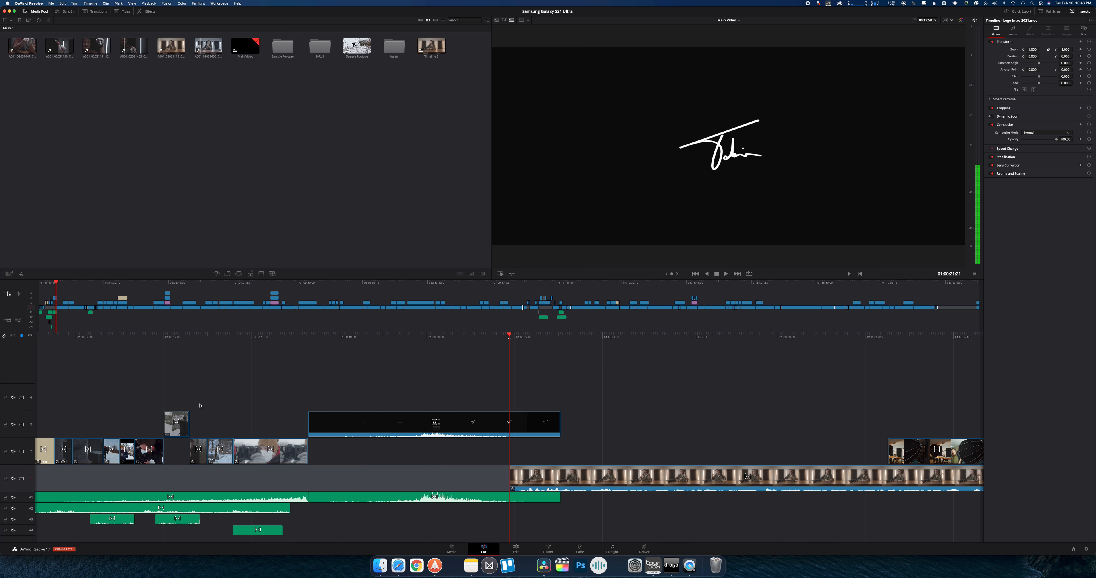
left_click_drag(120, 405, 200, 406)
scroll(201, 406, "left", 10)
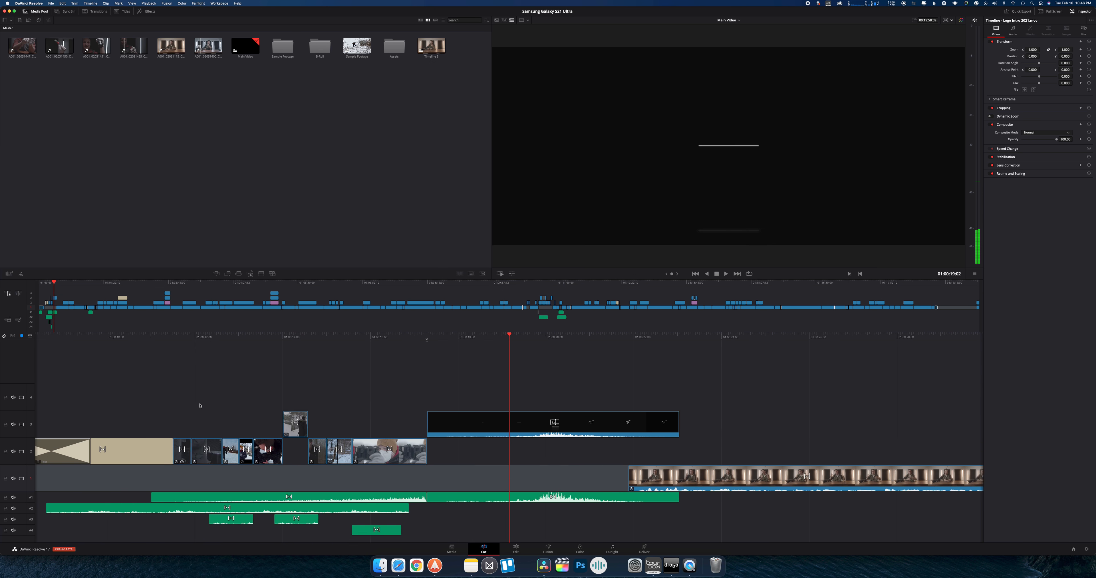
scroll(200, 405, "left", 5)
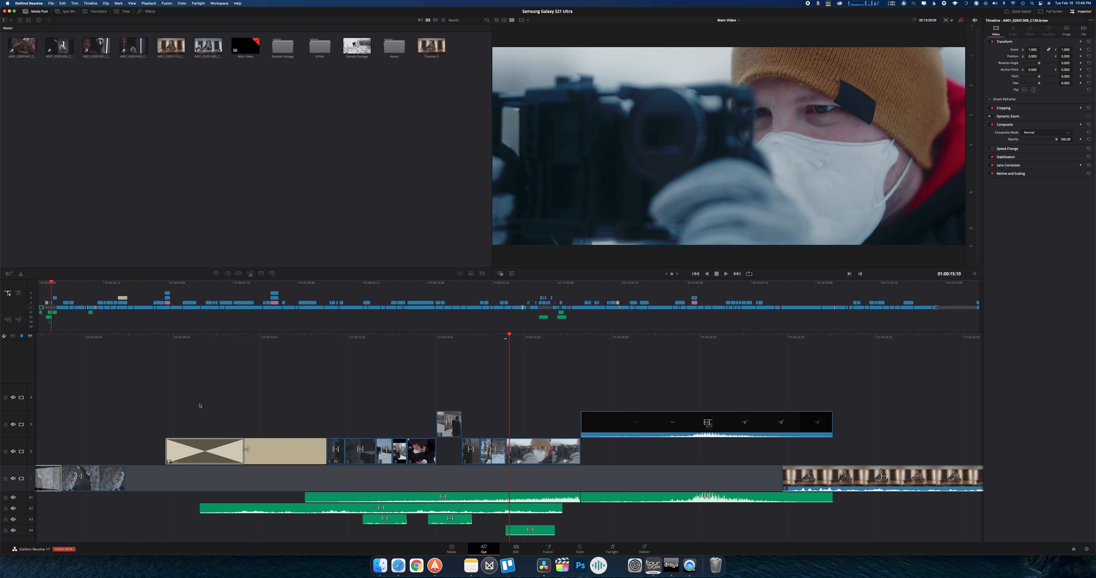
Scrub and play the layered hands-and-face scene from about 01:10:38 to 01:10:51, and inspect the timeline at about 01:09:21 and 01:10:09
left_click(537, 282)
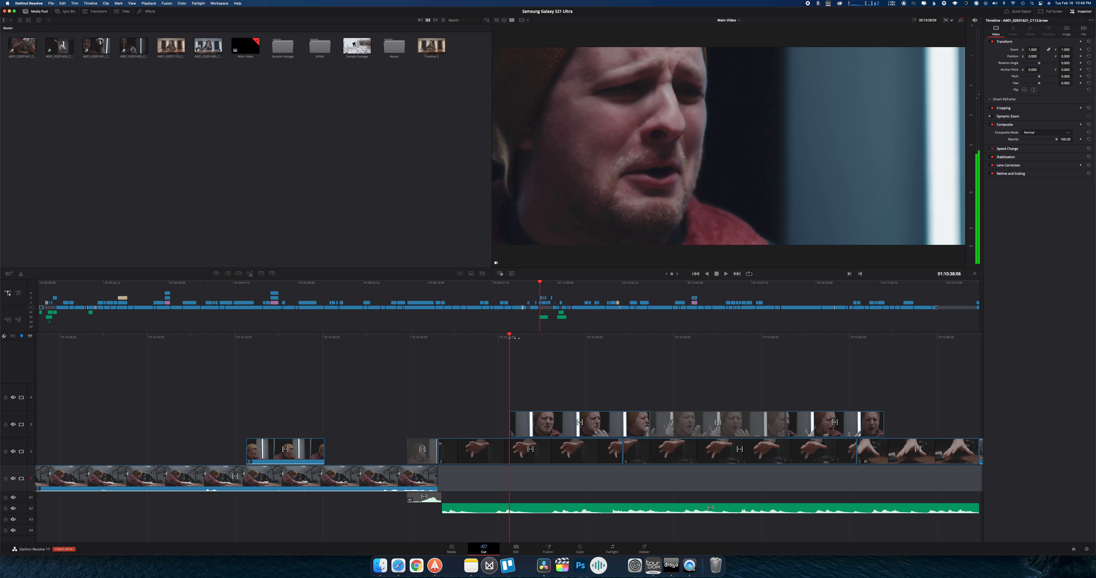
left_click_drag(515, 339, 2, 332)
left_click_drag(516, 338, 101, 344)
left_click_drag(479, 335, 397, 333)
mouse_move(560, 283)
left_mouse_down()
mouse_move(482, 282)
mouse_move(547, 283)
left_mouse_up()
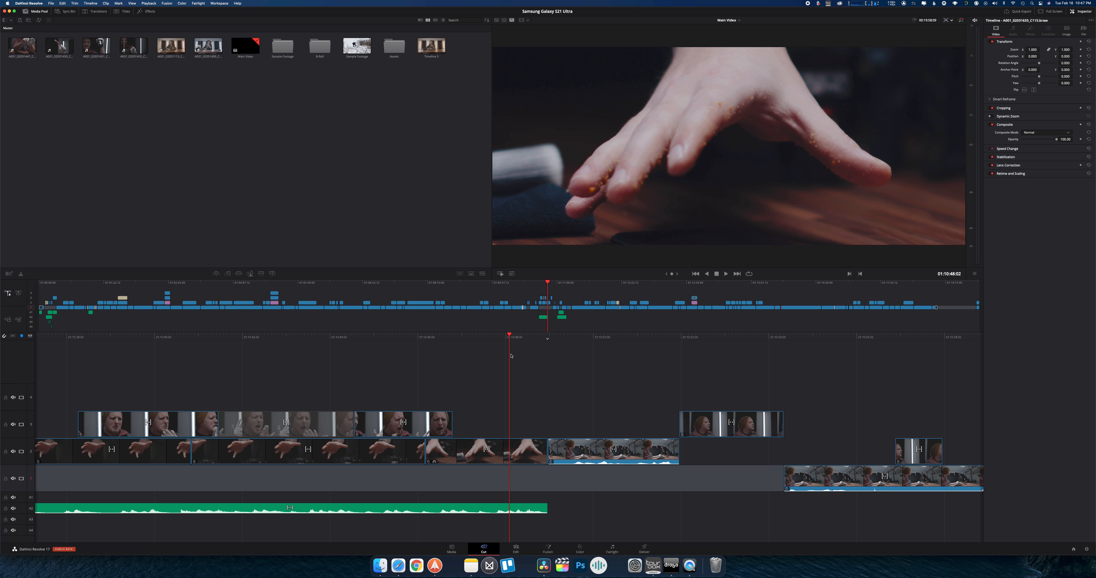
key("space")
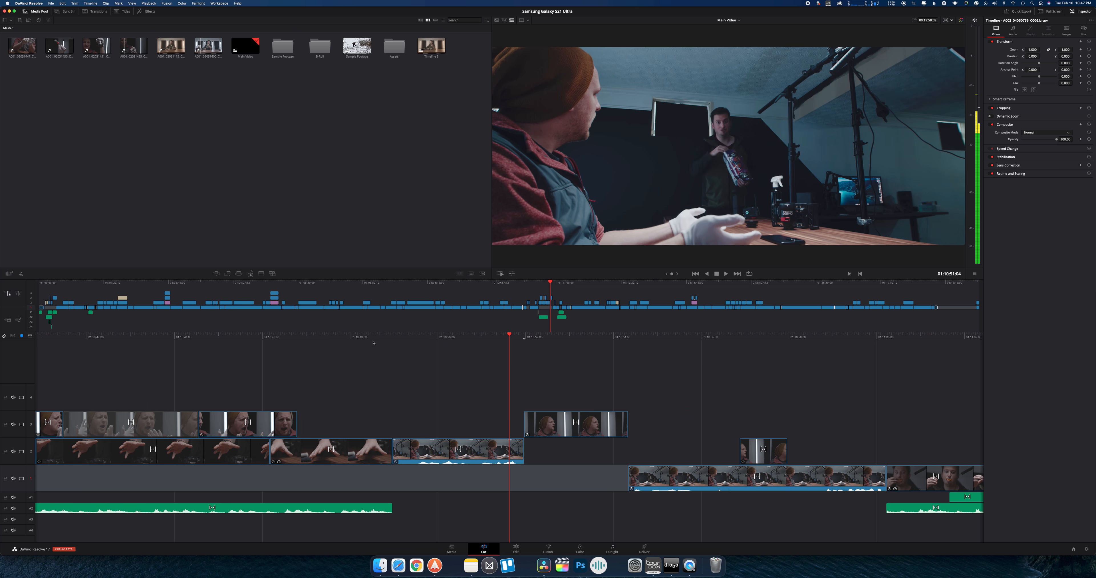
left_click(479, 283)
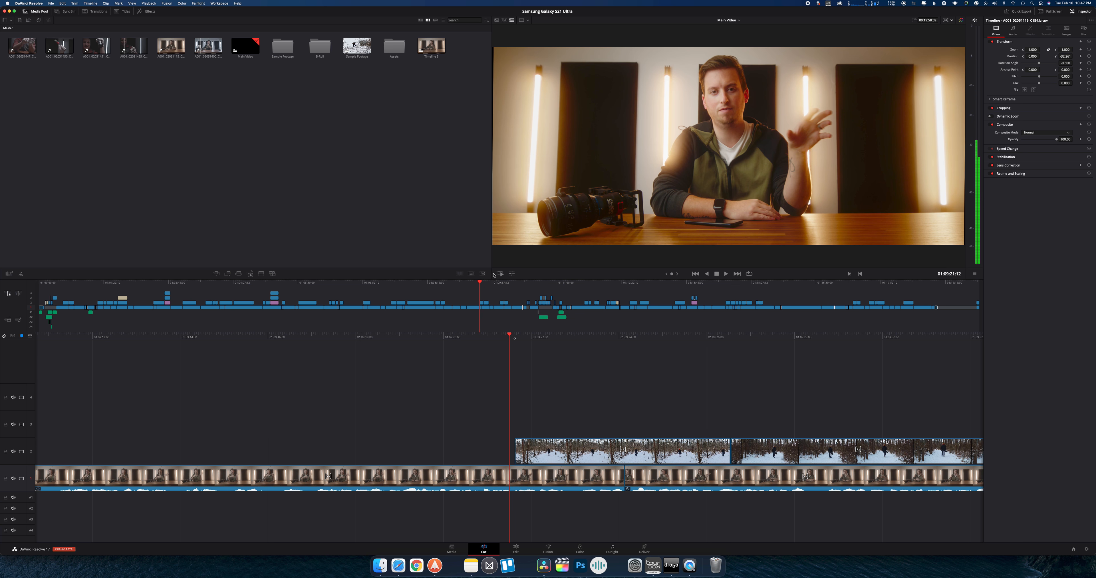
left_click(517, 283)
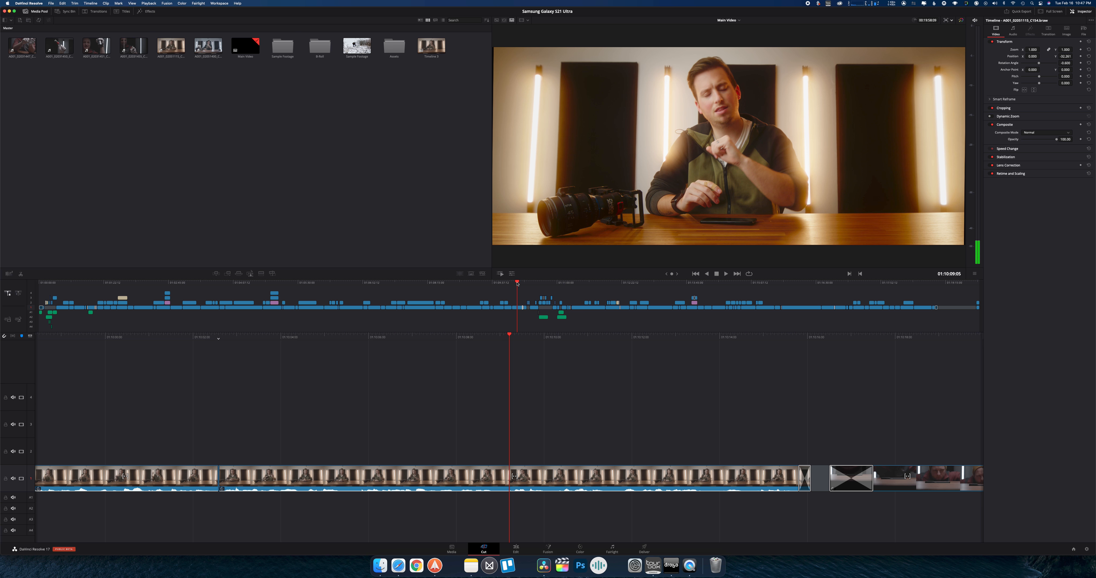
Park Main Video at about 01:10:02, then bypass the colour grades in the viewer and turn them back on
left_click(513, 284)
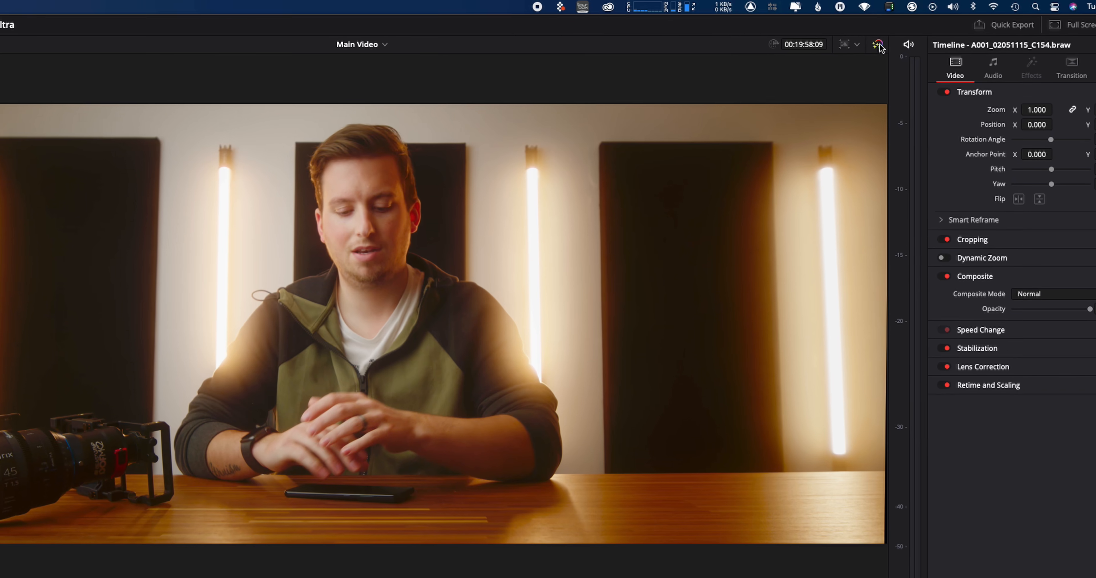
left_click(960, 20)
left_click(847, 54)
left_click(847, 54)
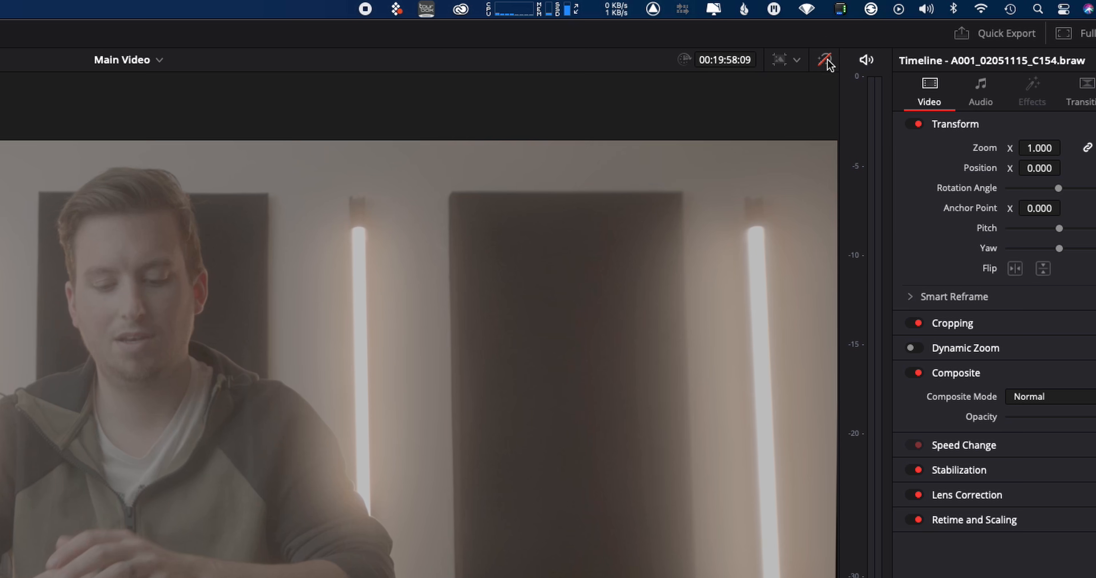
left_click(847, 53)
Set the Main Video timeline resolution to Ultra HD 3840 x 2160 and play it briefly from about 01:10:02
left_click(806, 53)
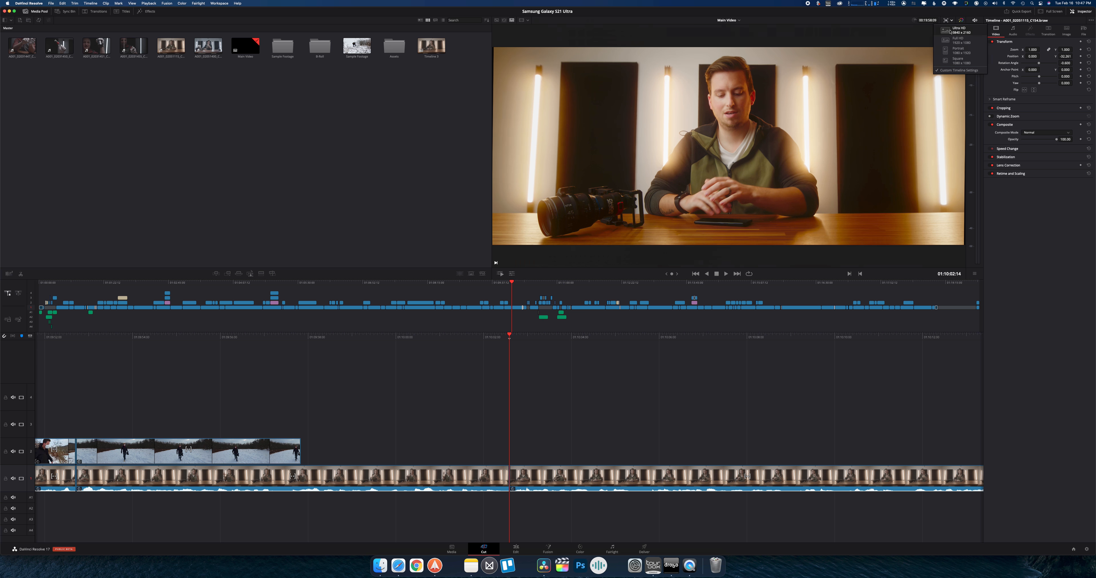
left_click(791, 90)
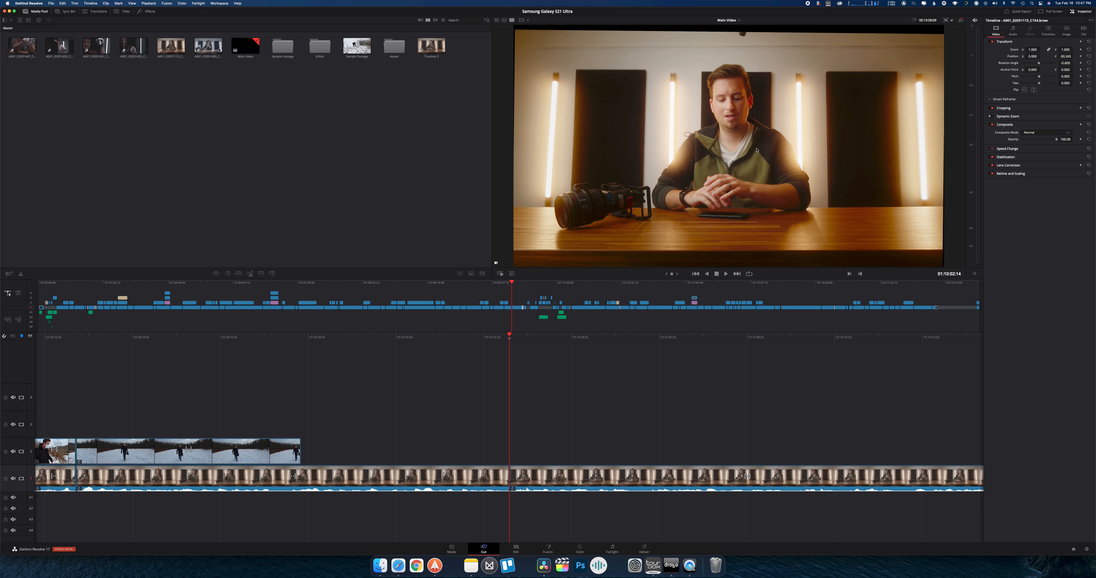
left_click(948, 21)
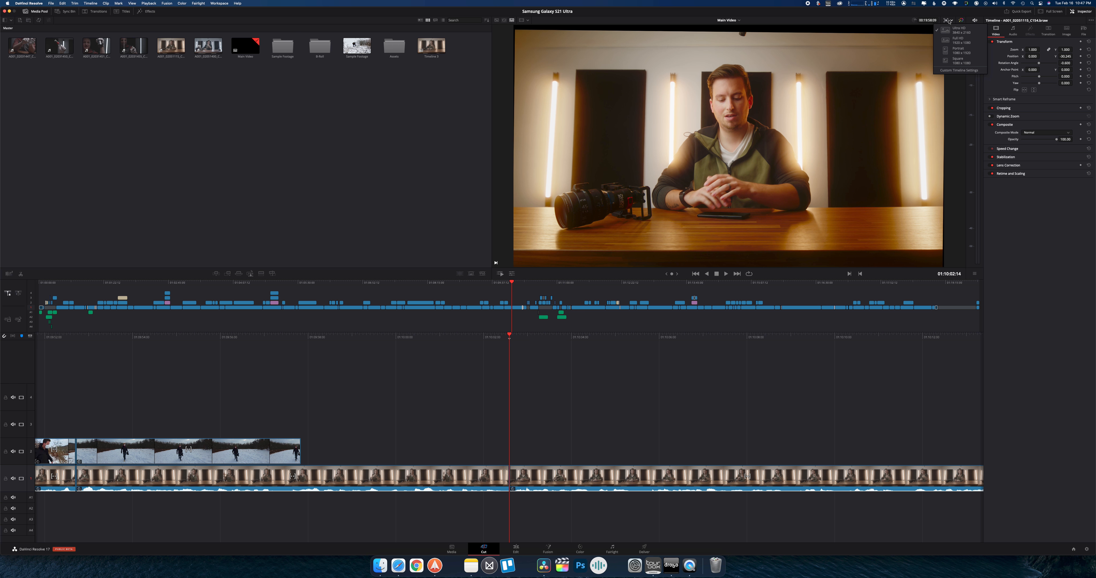
left_click(948, 23)
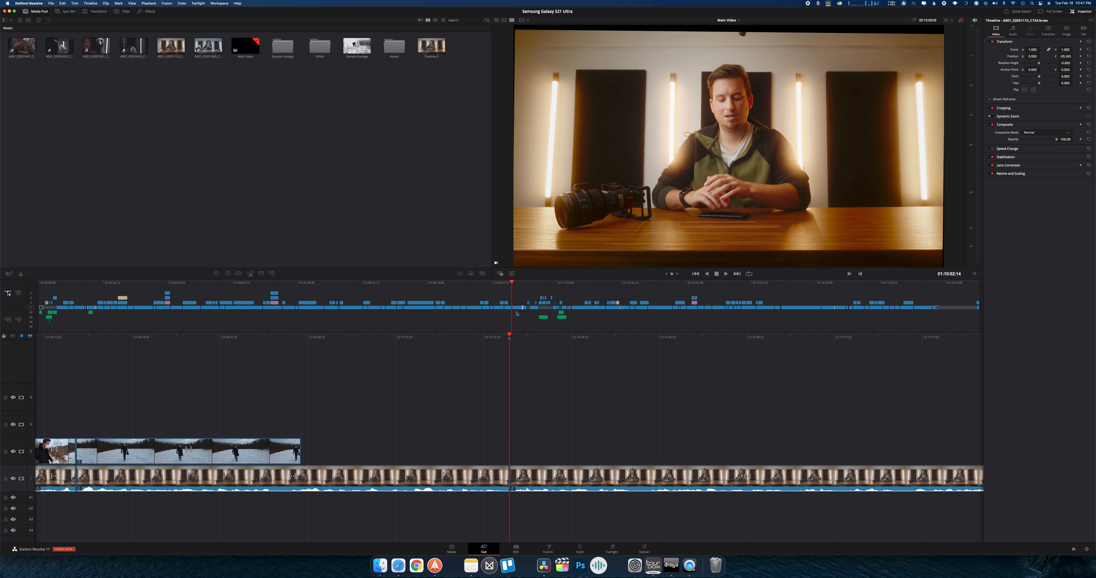
key("space")
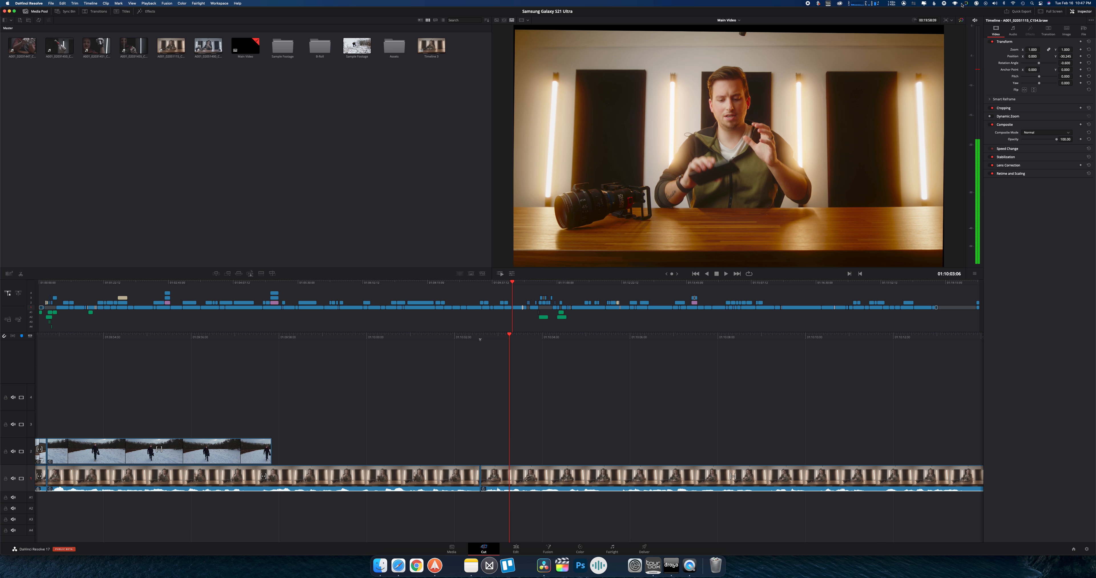
Switch the timeline resolution to Full HD 1920 x 1080, then to Portrait 1080 x 1920, and play the vertical framing briefly
left_click(946, 20)
left_click(950, 37)
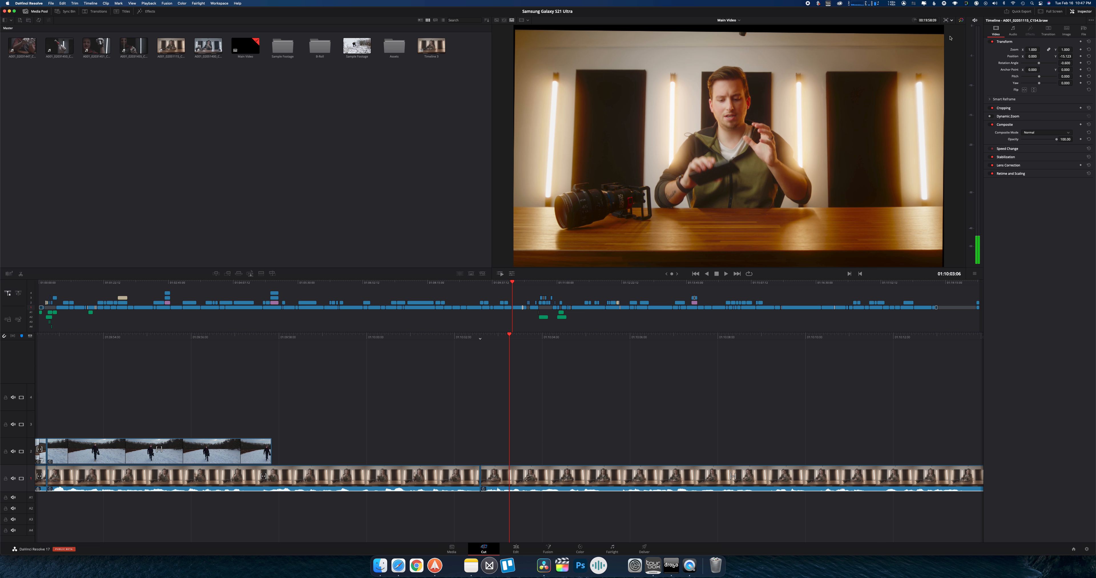
left_click(952, 21)
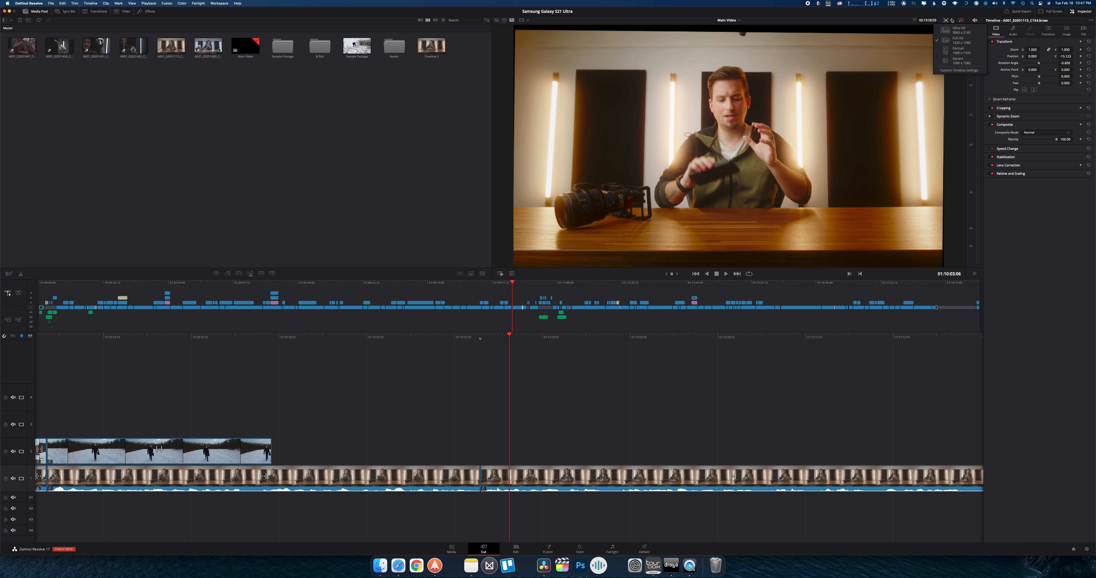
left_click(955, 51)
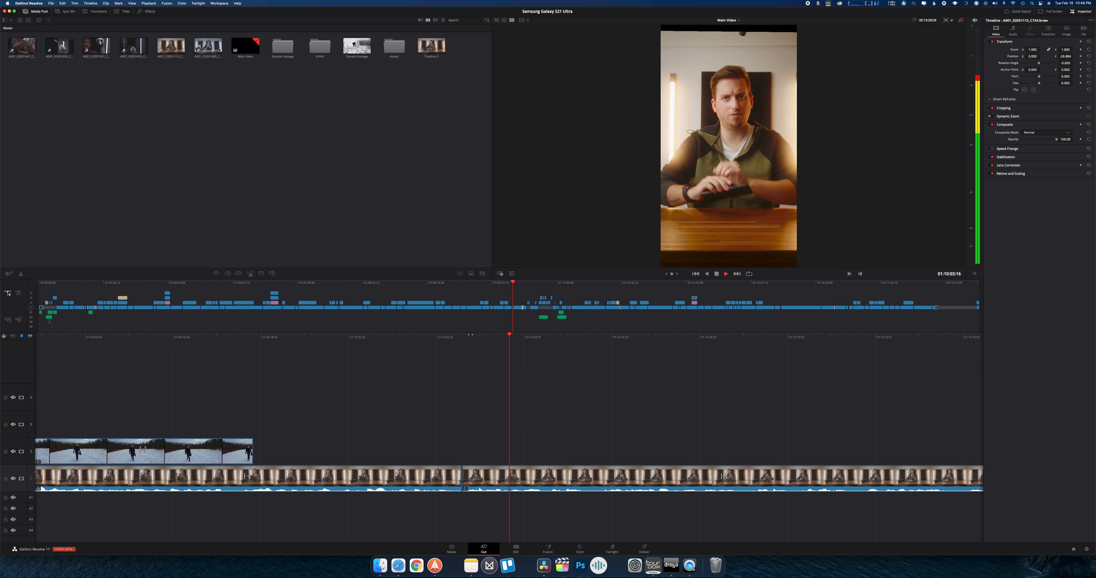
key("space")
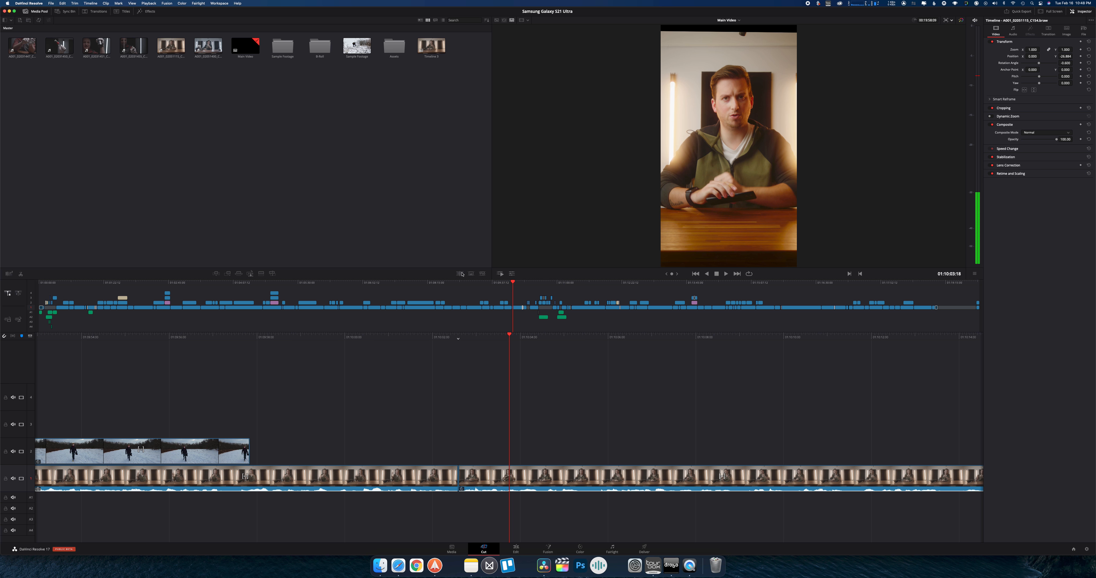
Scrub the overview timeline back to about 01:07:49, then jump to the side-by-side forest clips at about 01:04:57
left_click_drag(442, 283, 410, 283)
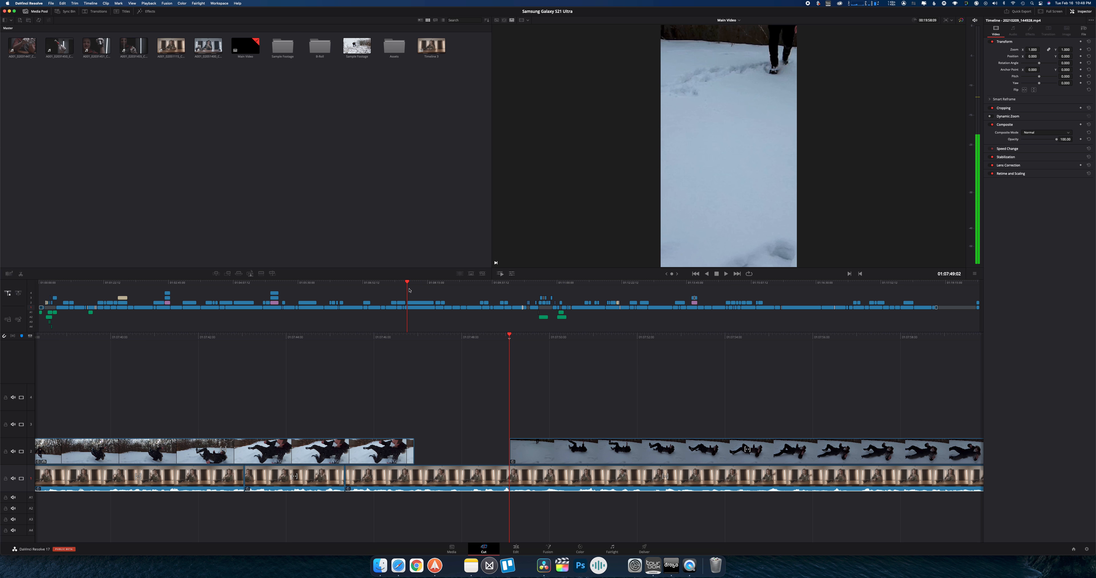
left_click(273, 282)
left_click(275, 302)
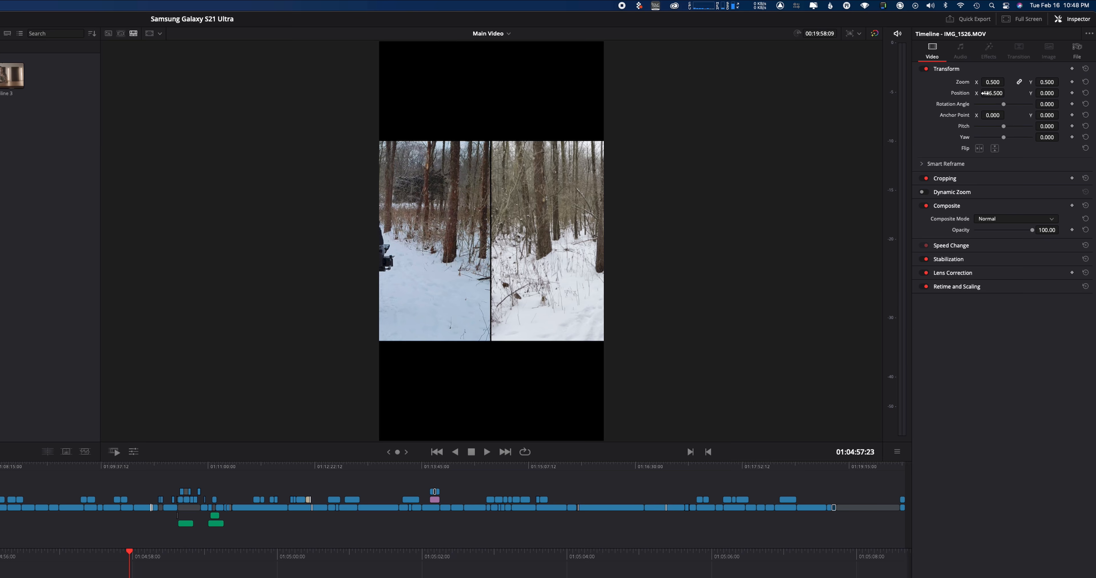
Reframe IMG_1526.MOV with X position -30.5 and zoom 1.170, then switch the timeline to a landscape resolution
left_click_drag(1039, 54, 935, 55)
left_click_drag(832, 91, 380, 268)
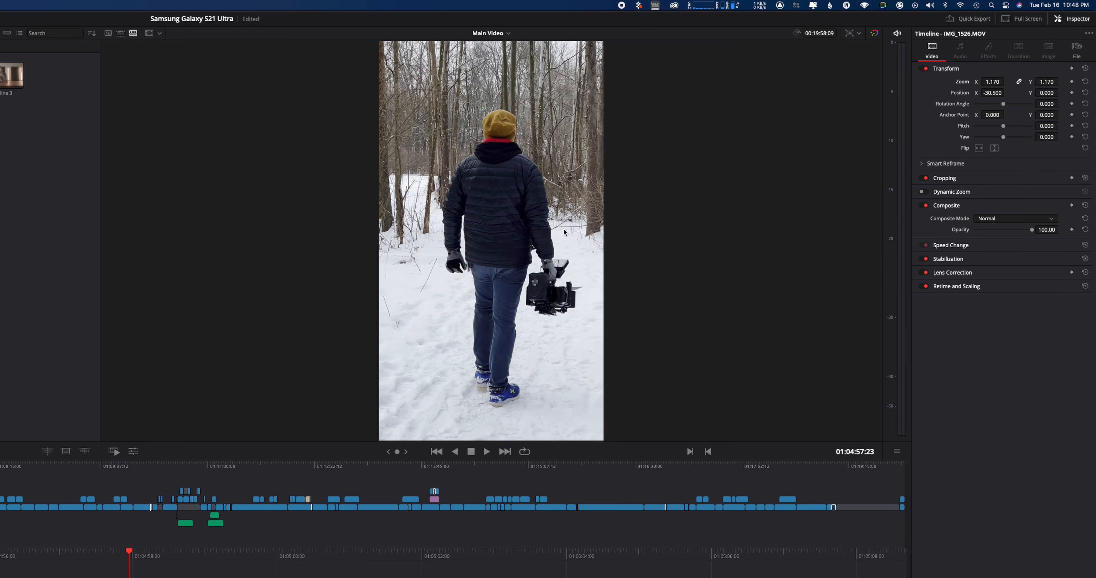
left_click(858, 33)
left_click(865, 59)
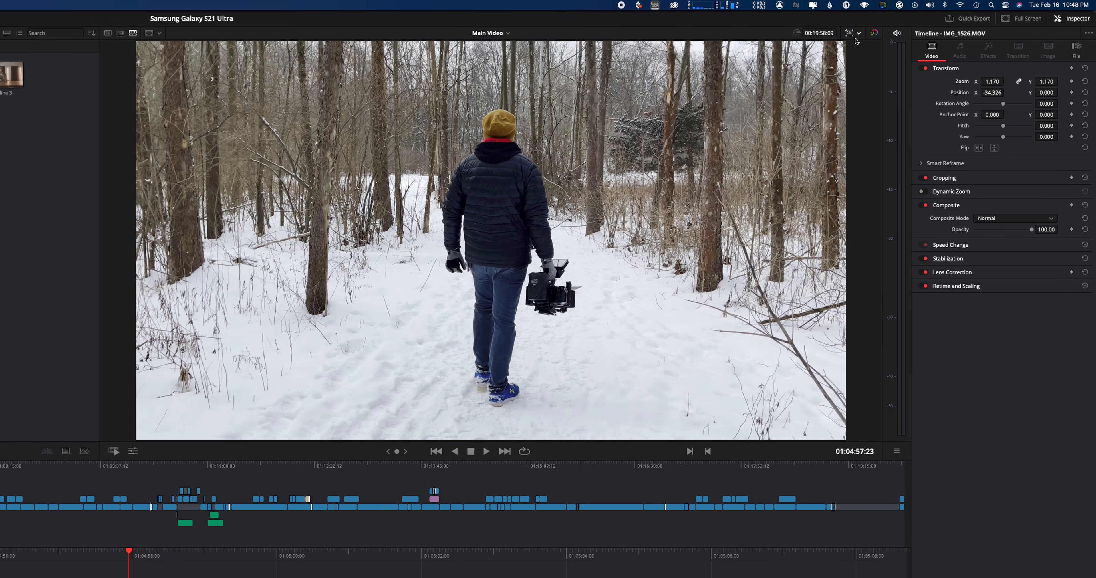
Undo the landscape resolution change and the zoom and position changes on IMG_1526.MOV
key("super+z")
key("super+z")
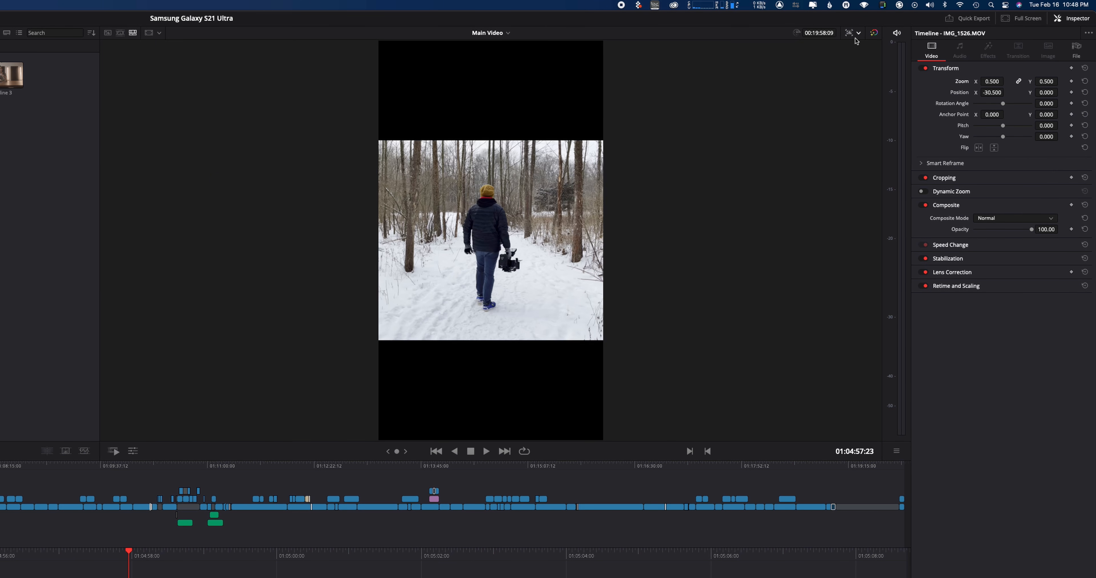
key("super+z")
Open the custom timeline settings to examine the resolution and format options, close them, and view the resolution presets again
left_click(858, 33)
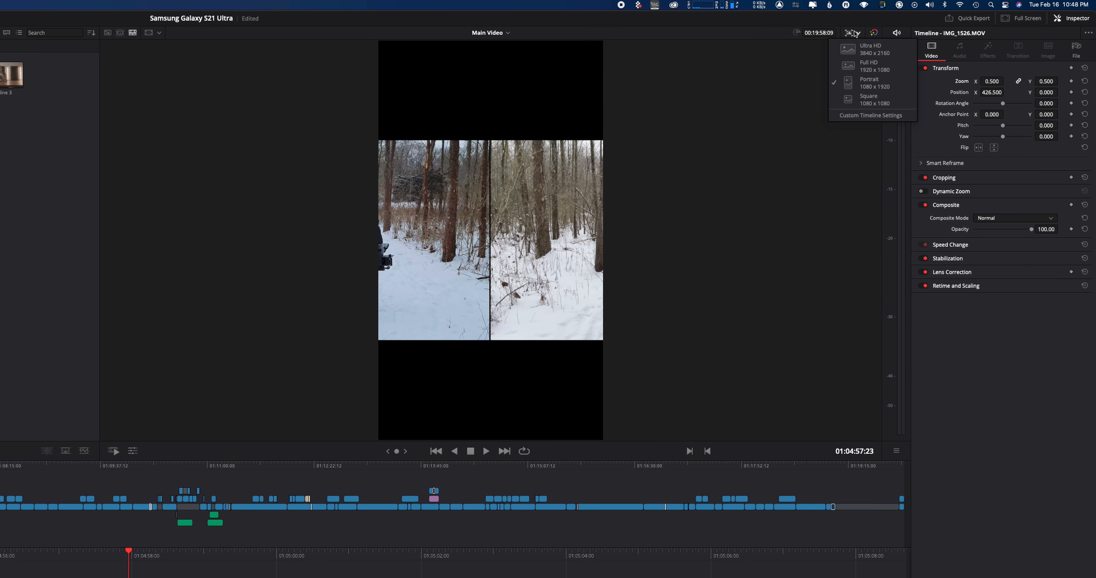
left_click(867, 116)
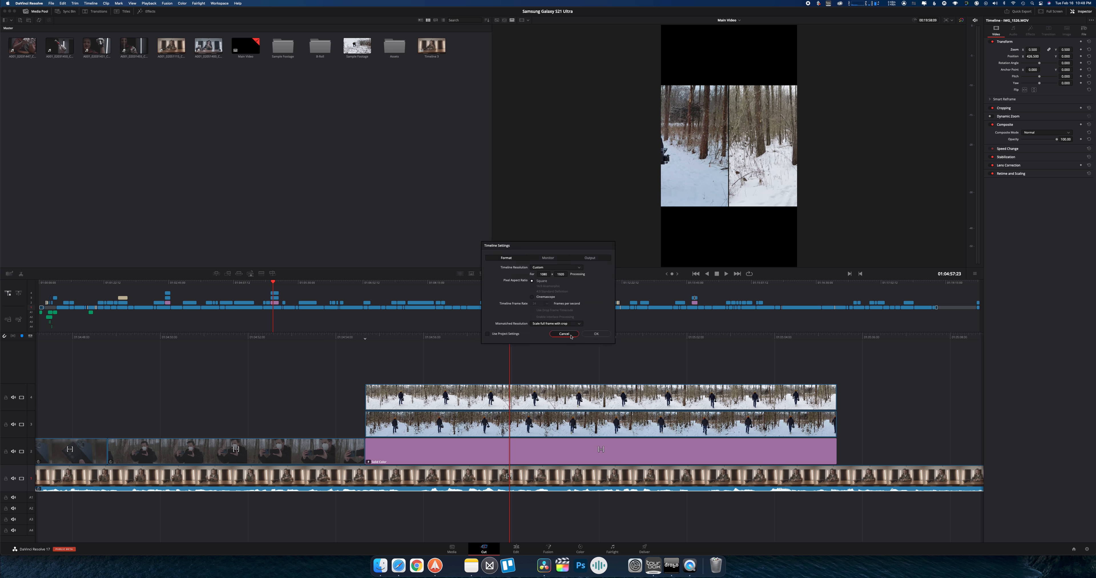
left_click(638, 364)
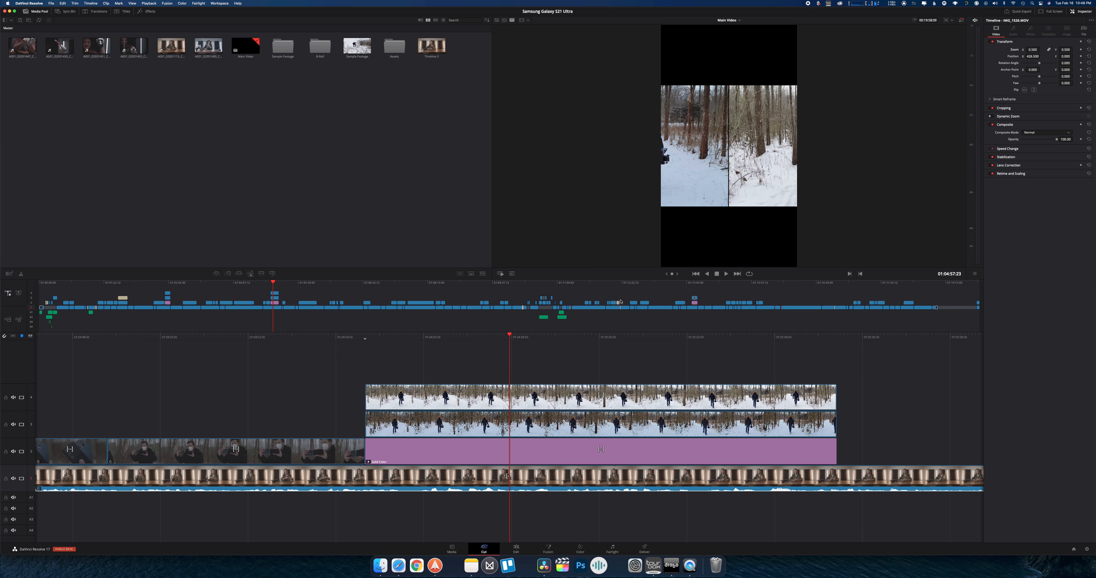
left_click(947, 19)
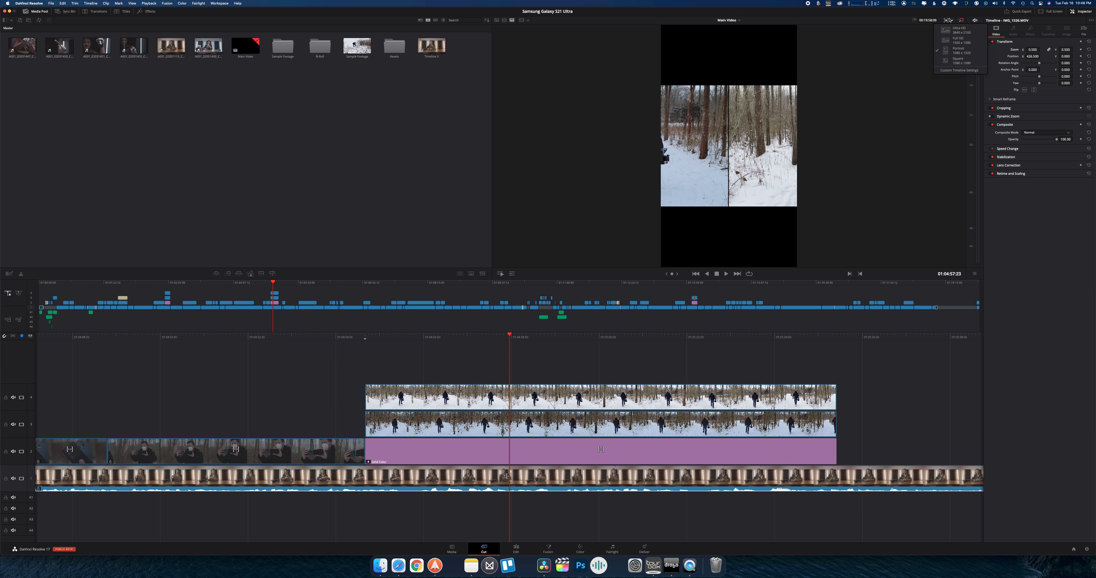
From the Edit page, open the project settings, browse the timeline resolution presets, and close the settings without changing anything
left_click(516, 549)
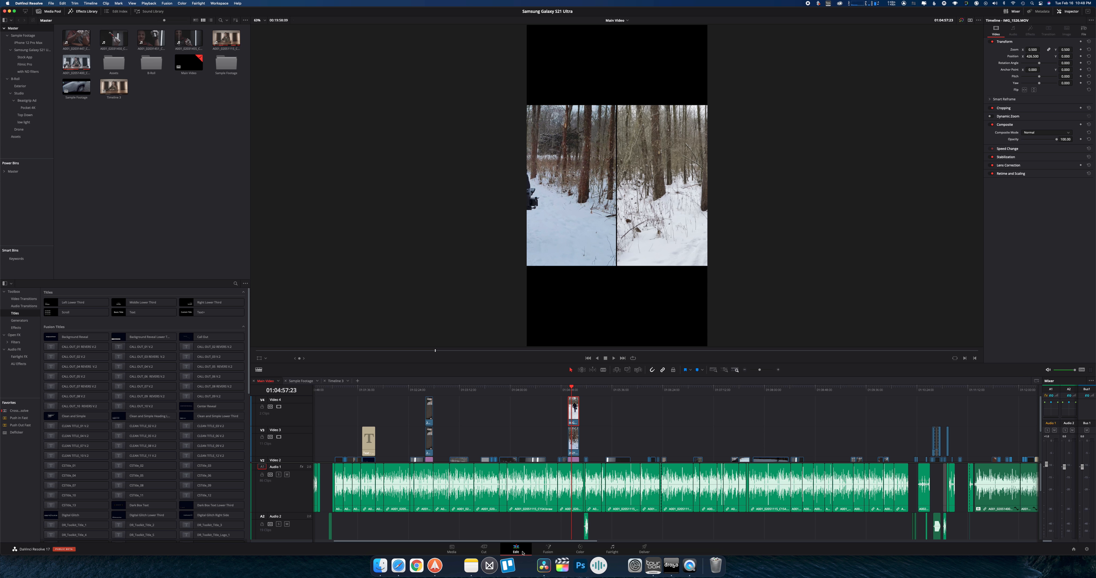
left_click(51, 3)
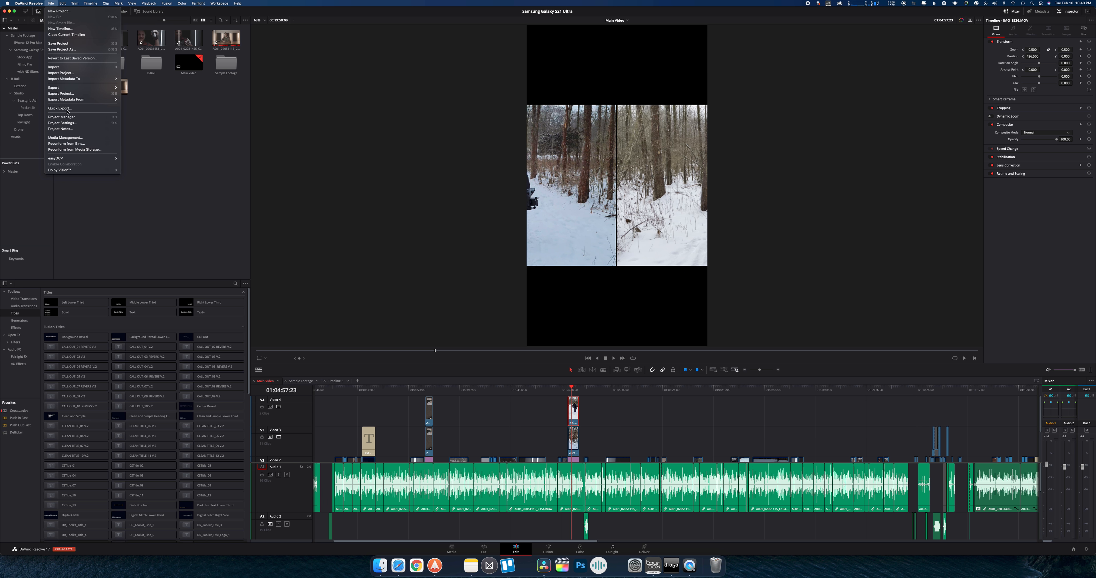
left_click(62, 123)
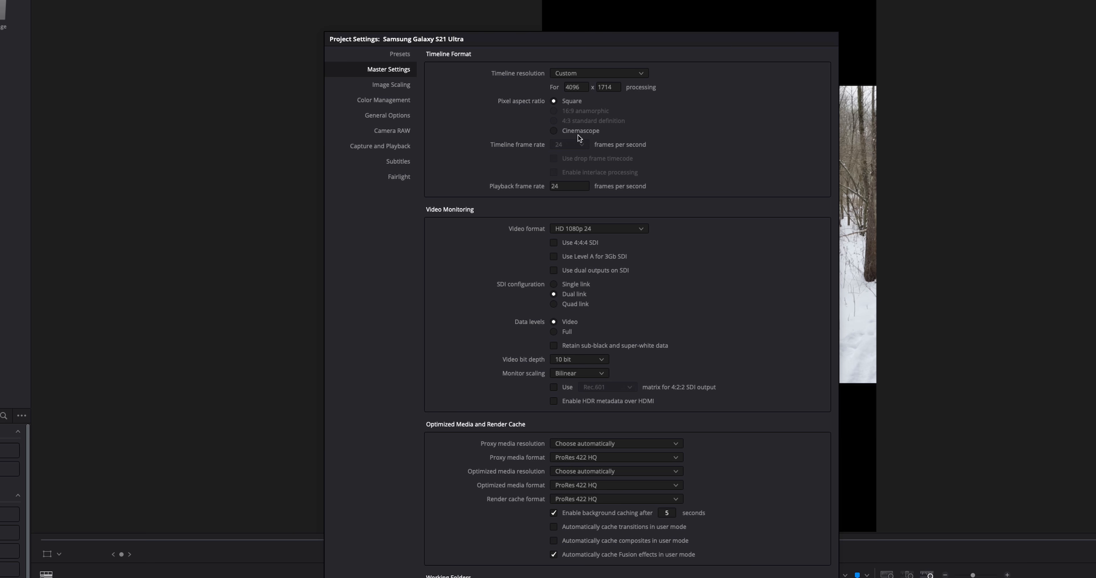
left_click(605, 71)
scroll(589, 140, "down", 5)
scroll(586, 140, "up", 5)
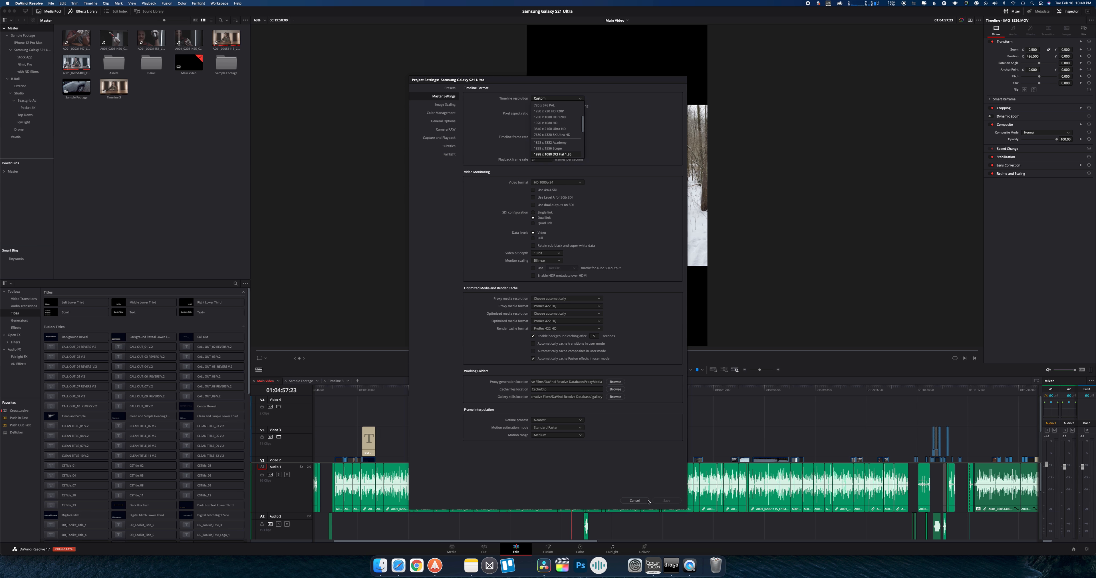
left_click(638, 502)
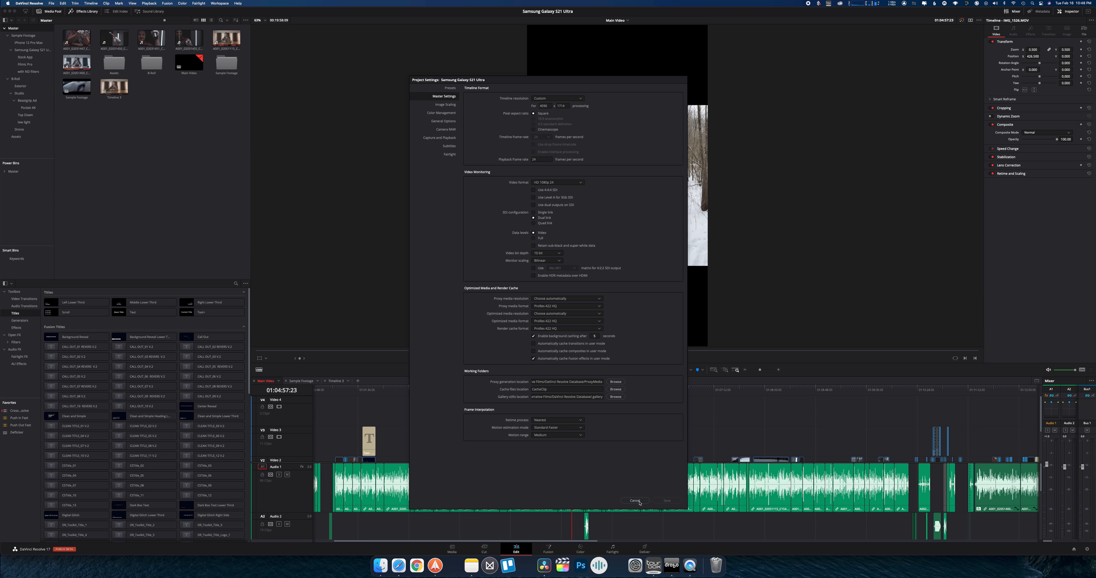
left_click(638, 502)
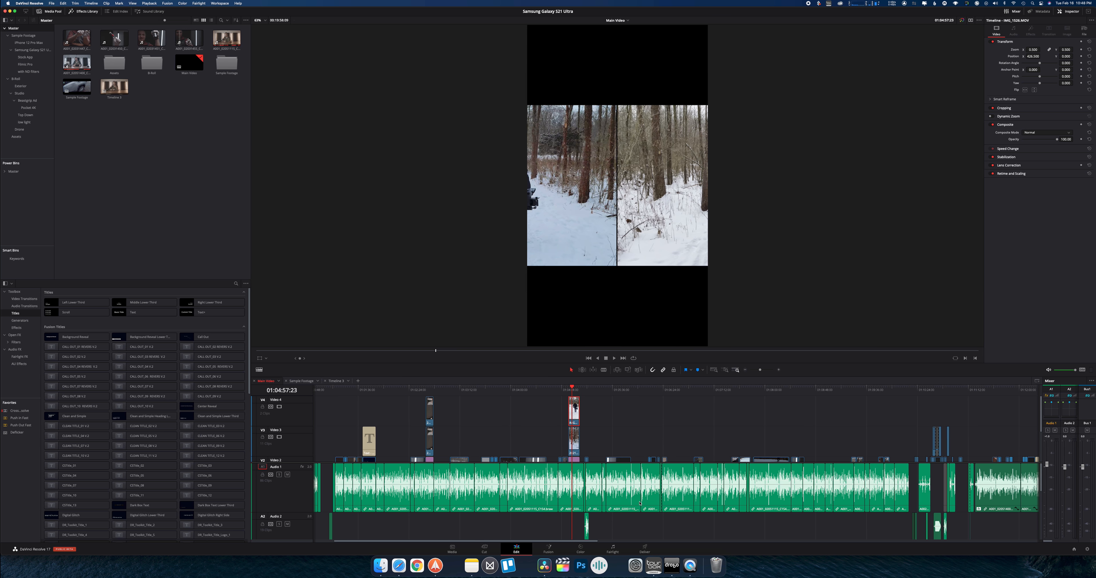
View Timeline 3 on the Edit page, then show it on the Cut page and scrub back to about 01:00:08
left_click(483, 547)
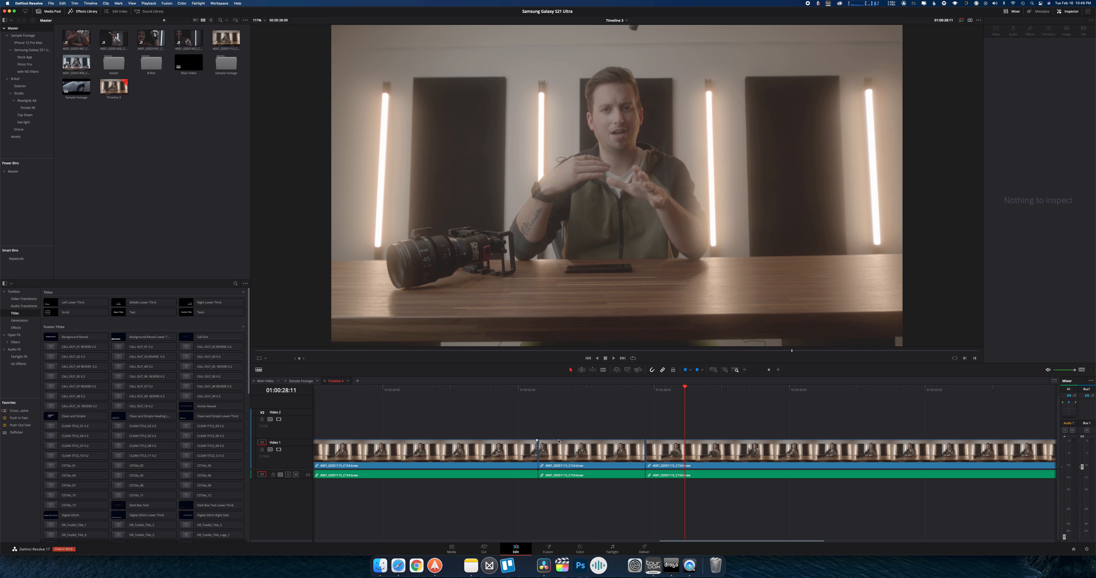
scroll(508, 411, "left", 5)
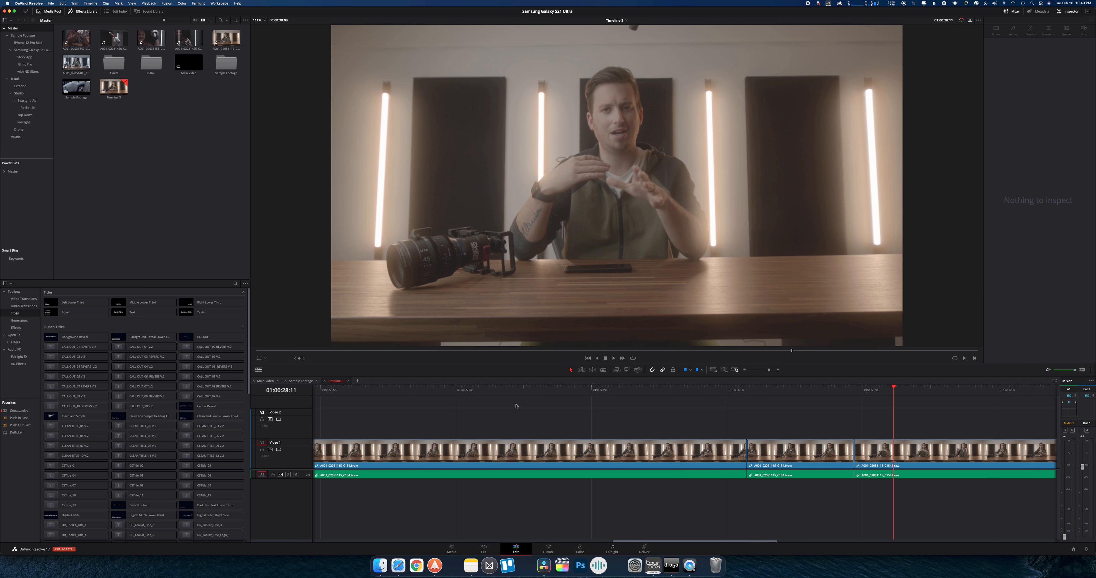
left_click(499, 547)
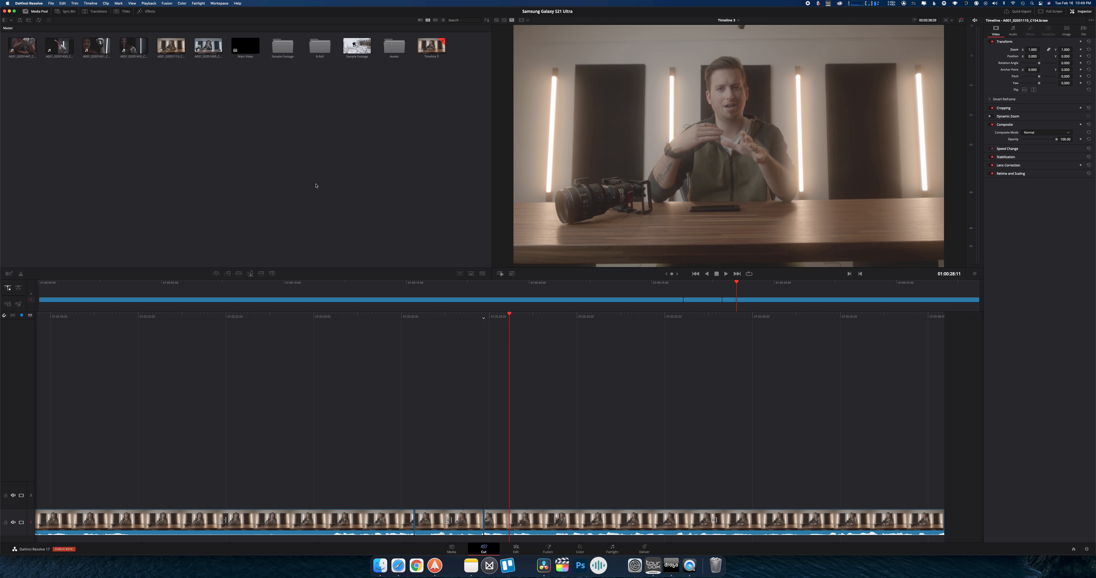
scroll(377, 329, "left", 5)
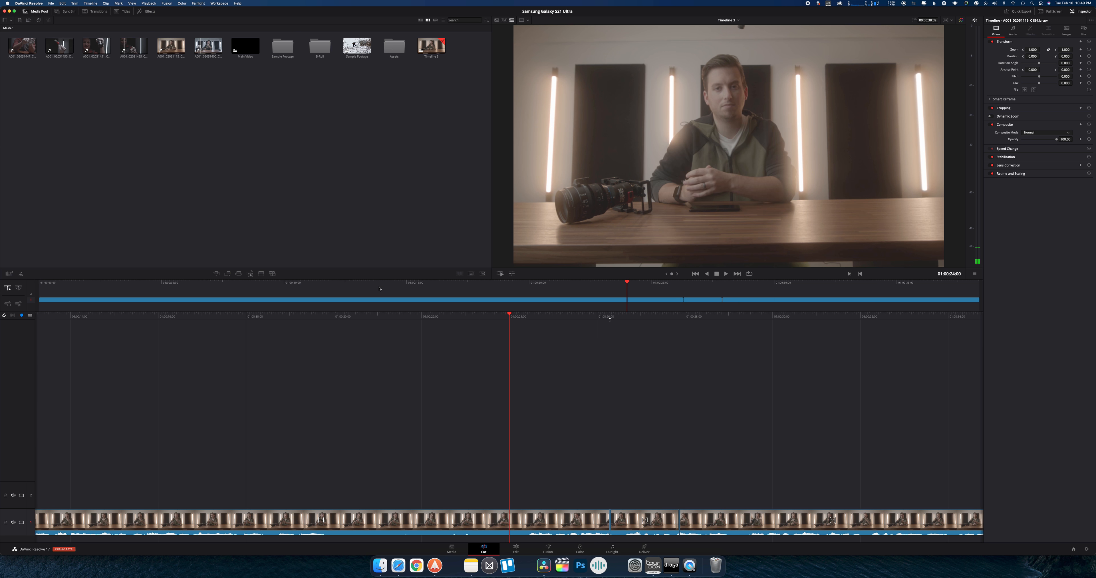
left_click_drag(379, 286, 243, 281)
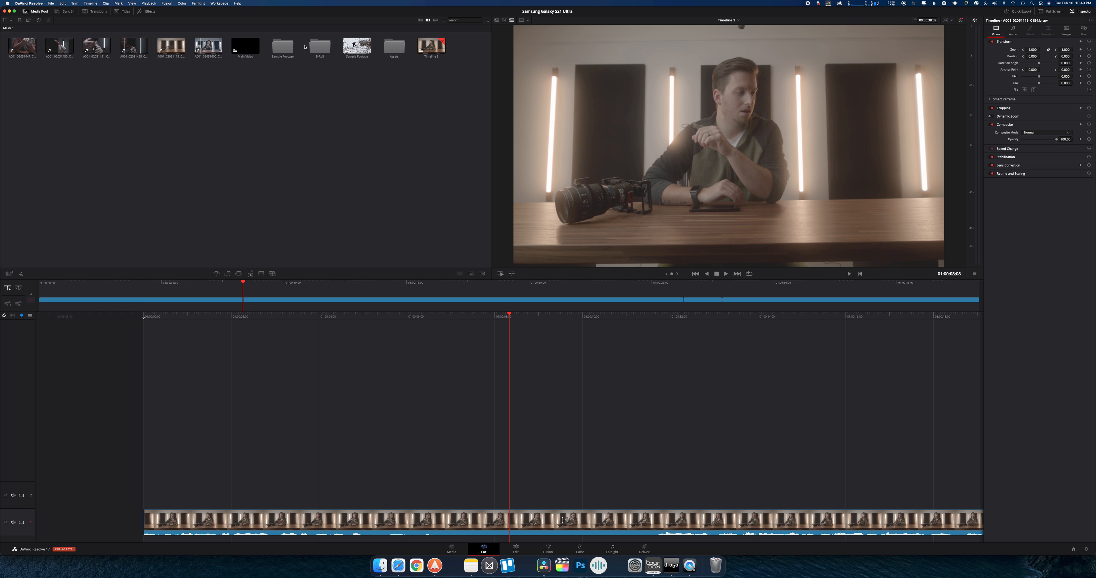
Open the Exterior bin inside B-Roll, show its clips as a source tape, and widen the tape to the Master bin
double_click(320, 46)
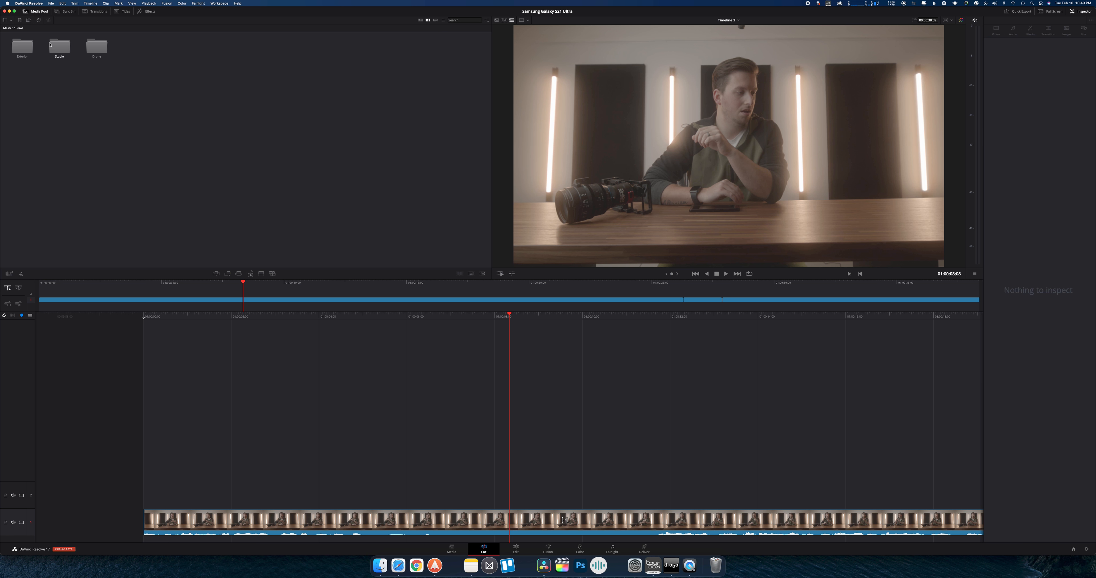
double_click(18, 48)
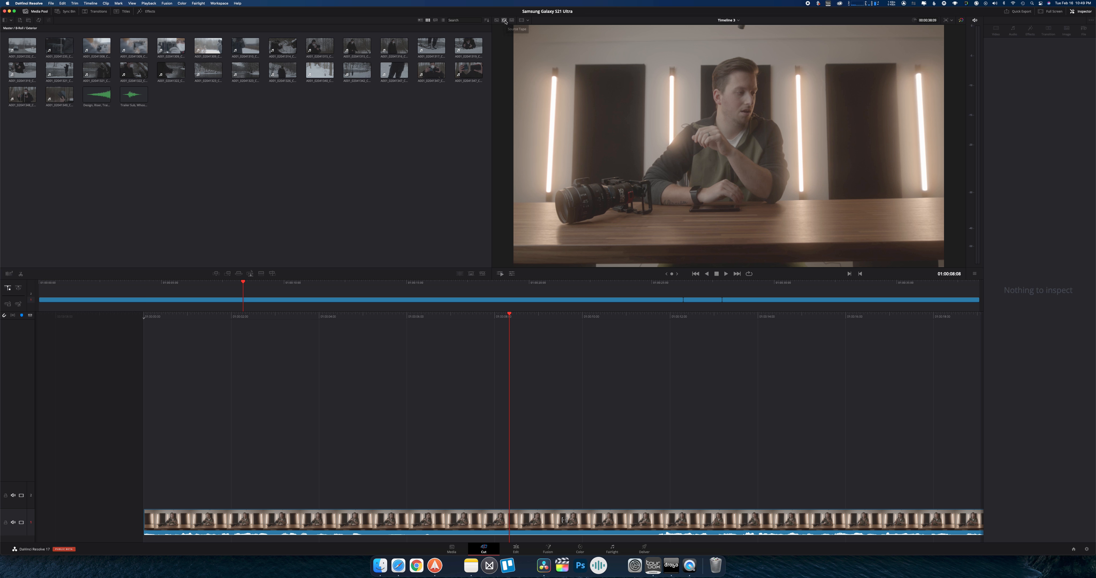
left_click(504, 20)
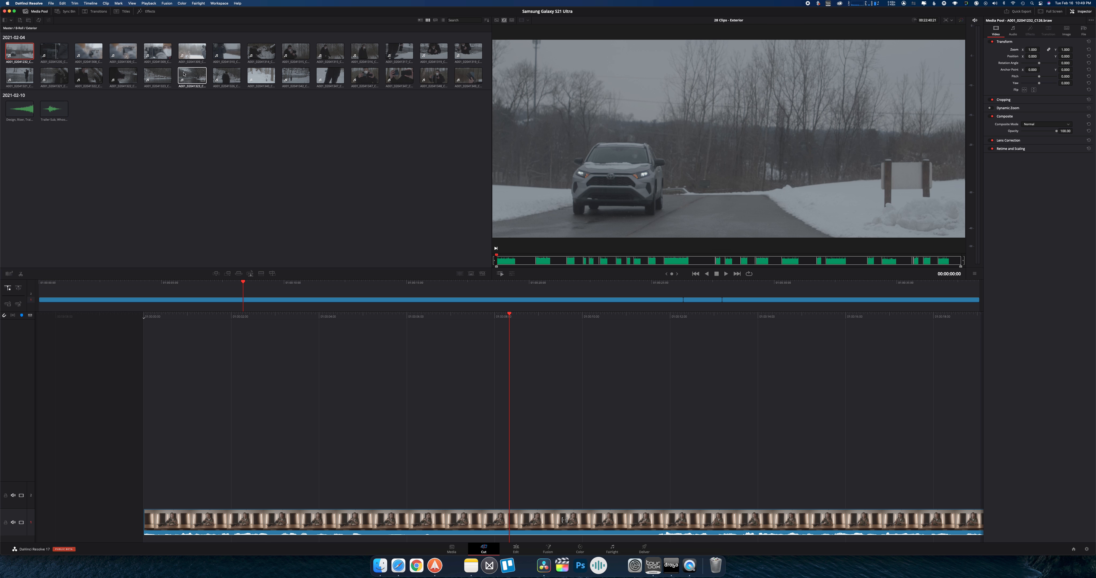
left_click(8, 28)
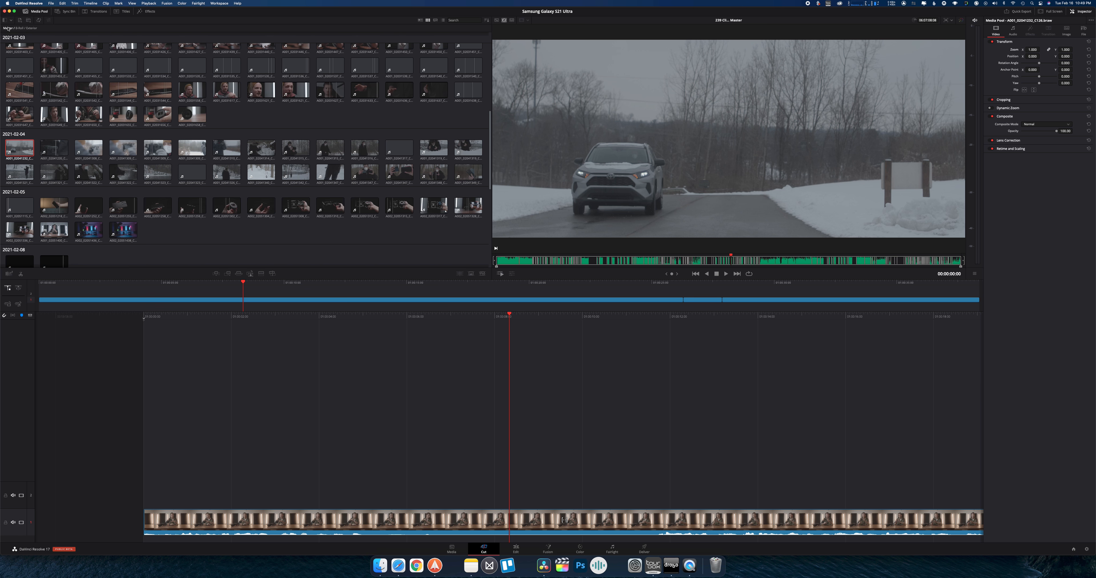
Browse the Master bin's clips and jump the source tape to the Samsung REACTION clip and to a phone close shot from 2021-01-31
scroll(130, 100, "up", 10)
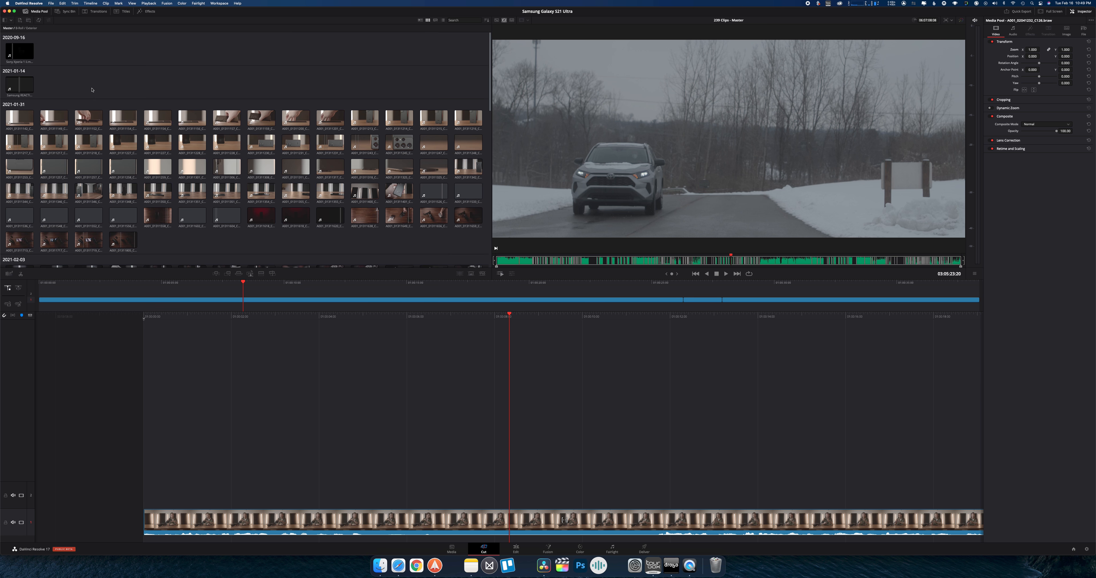
left_click(529, 261)
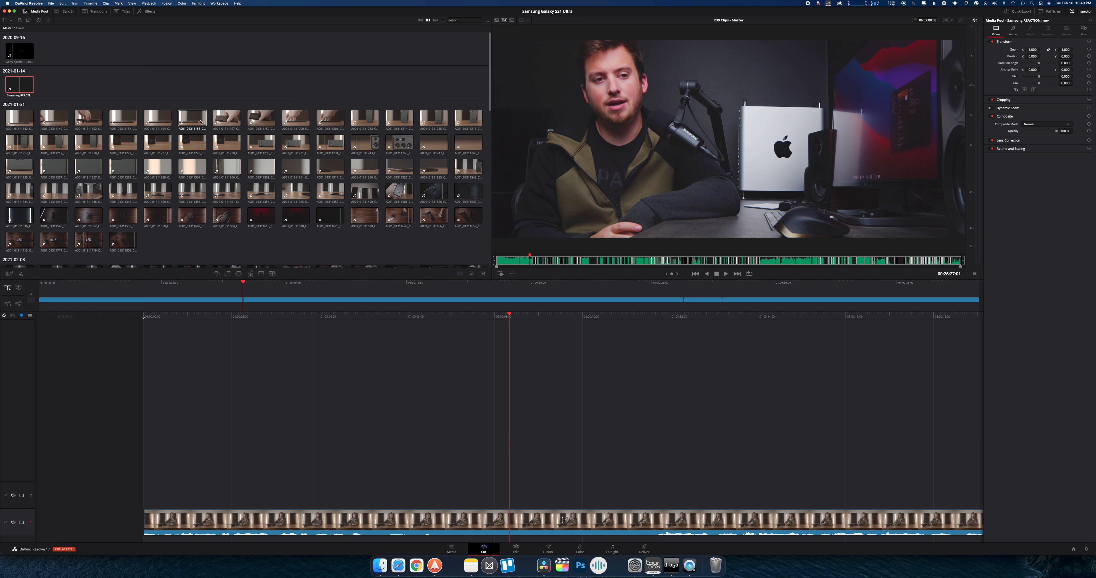
scroll(210, 149, "down", 10)
scroll(210, 151, "down", 8)
scroll(210, 150, "up", 8)
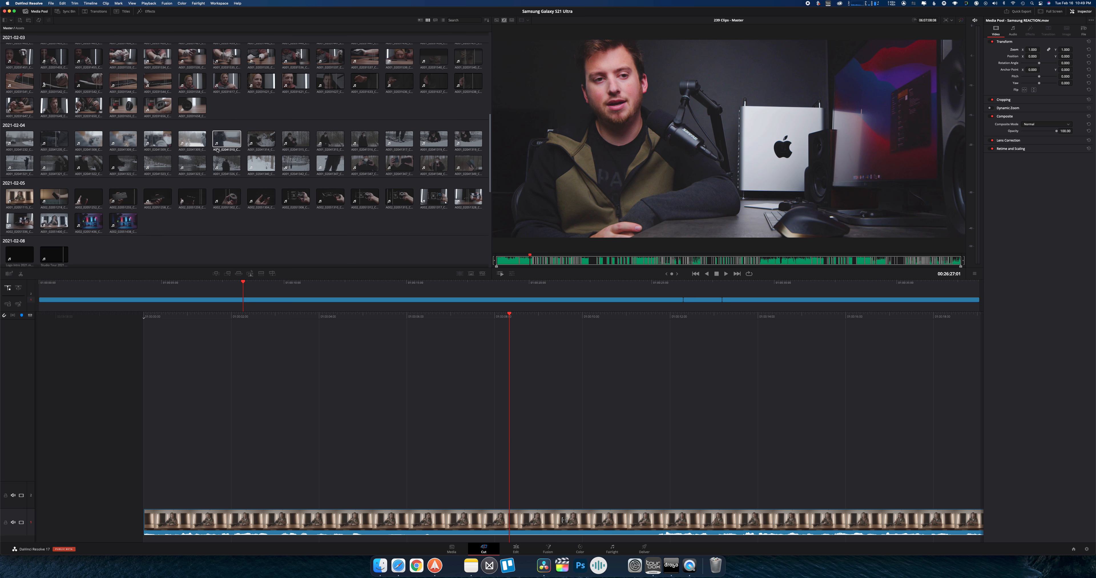
left_click(543, 260)
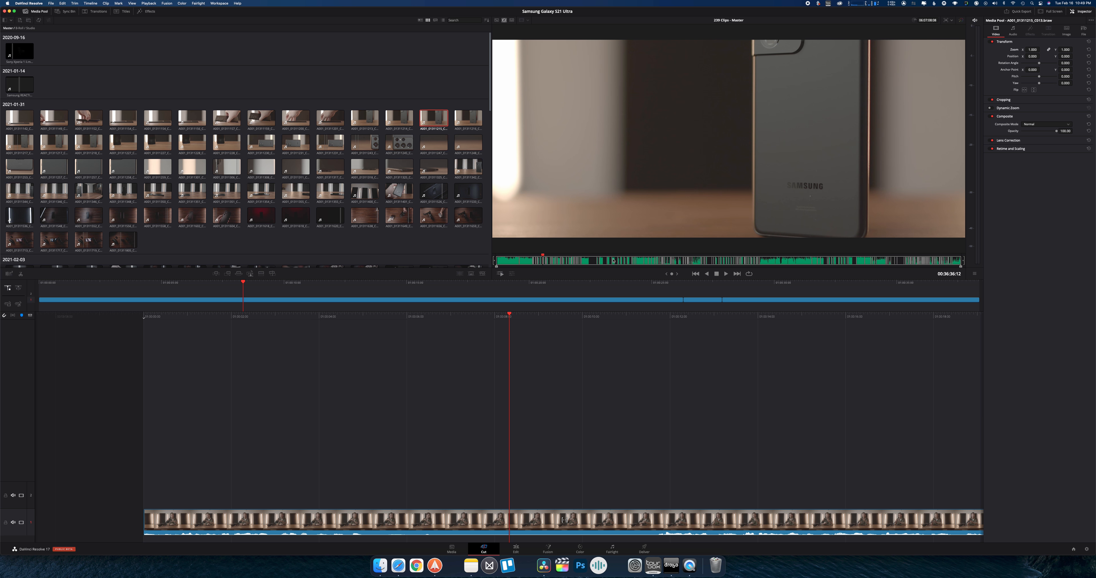
Scrub the Master source tape forward to the 2021-02-05 clips at about 04:33:49 and look through the dated thumbnails
left_click_drag(613, 261, 788, 260)
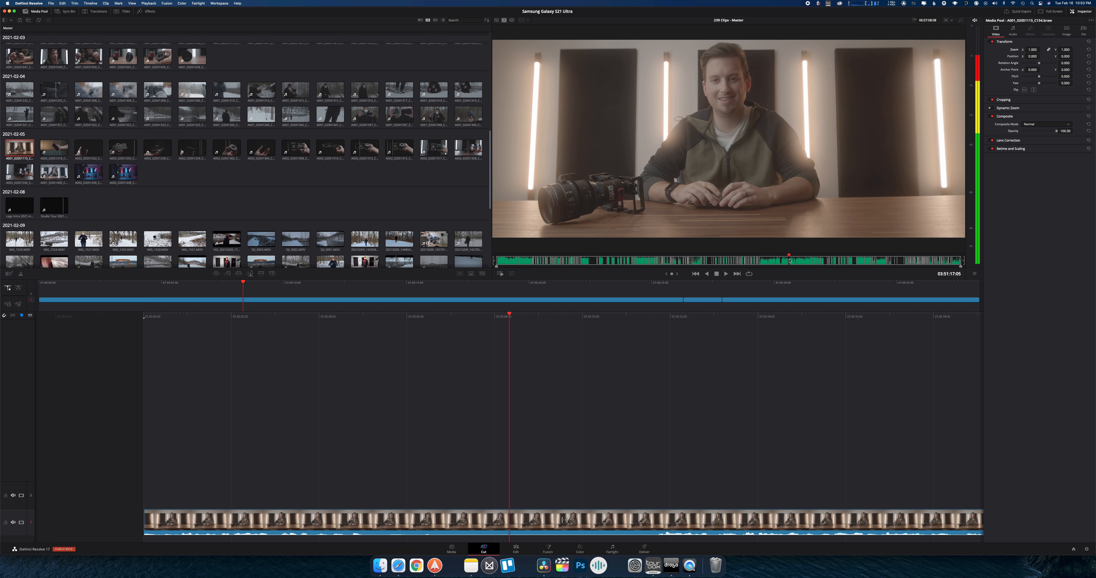
left_click(842, 260)
scroll(182, 141, "down", 4)
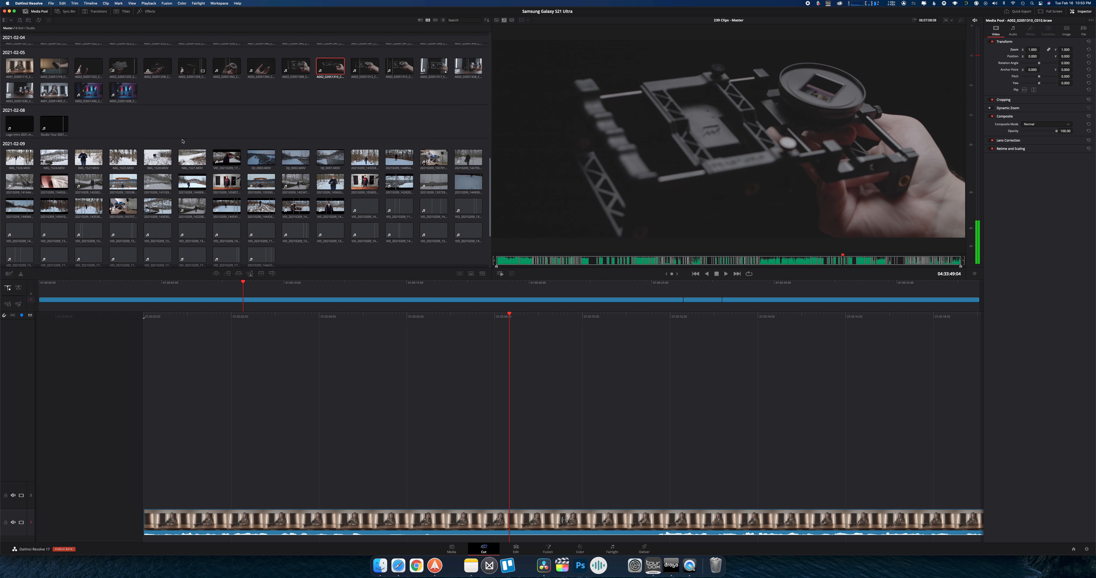
scroll(182, 141, "up", 10)
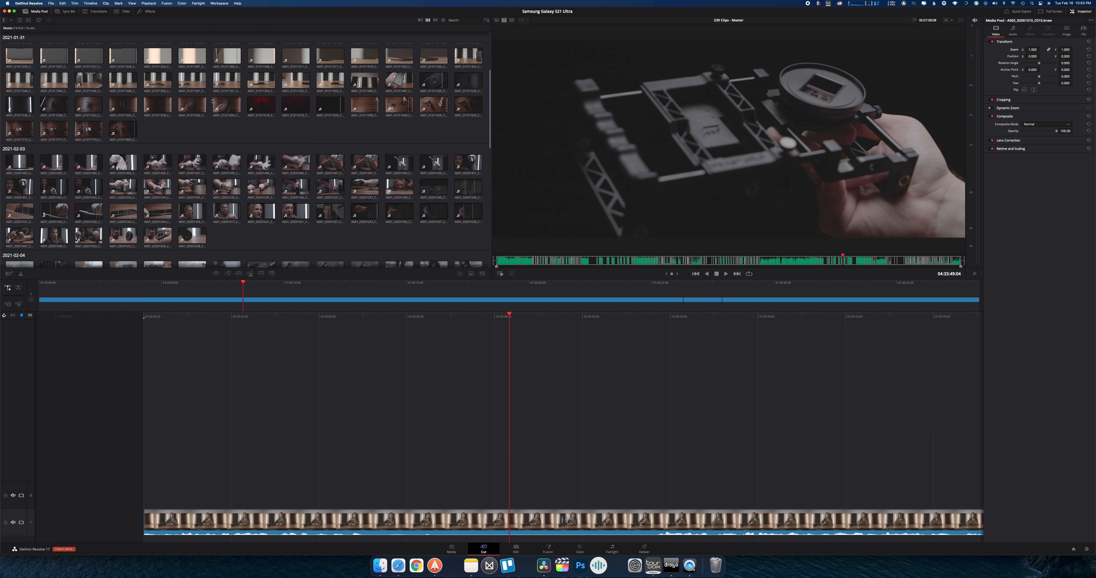
scroll(434, 261, "down", 6)
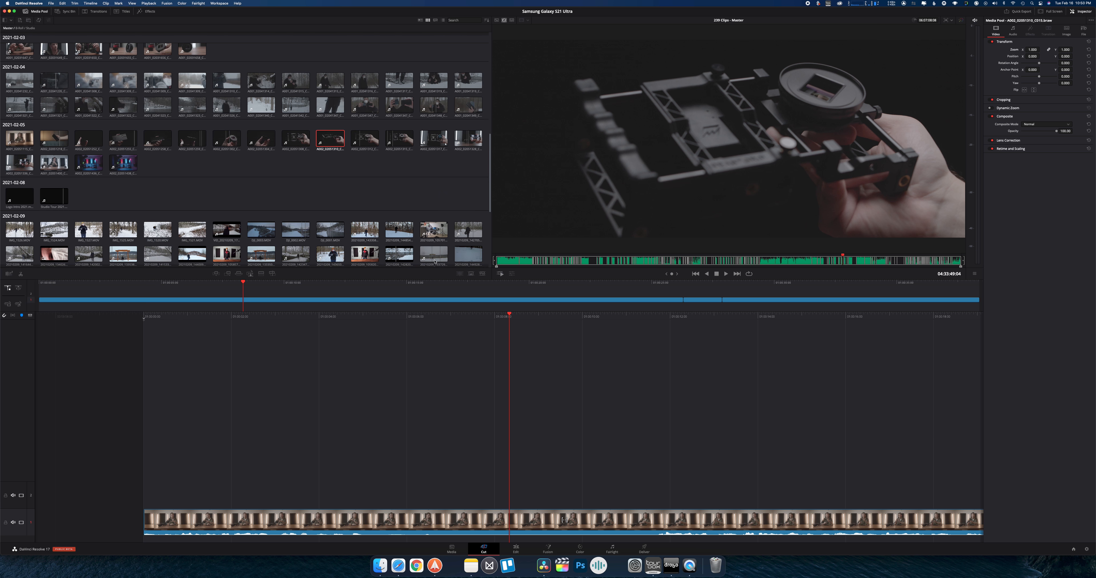
Compare neighbouring phone shots on the source tape at about 00:38 to 00:41, and scrub on to the snowy forest clip near 05:44:04
left_click(547, 260)
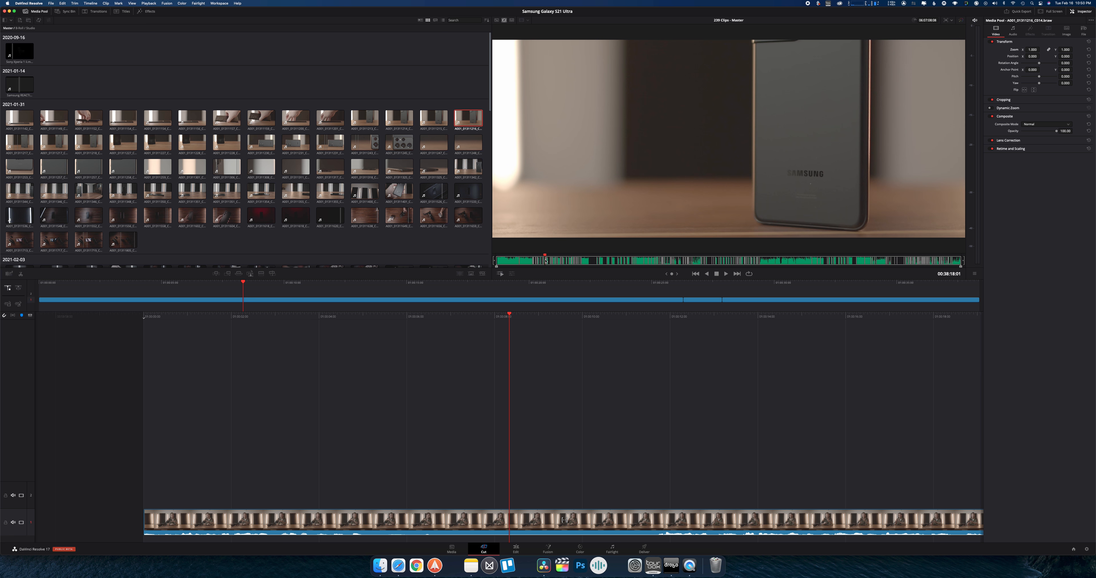
left_click_drag(545, 260, 546, 258)
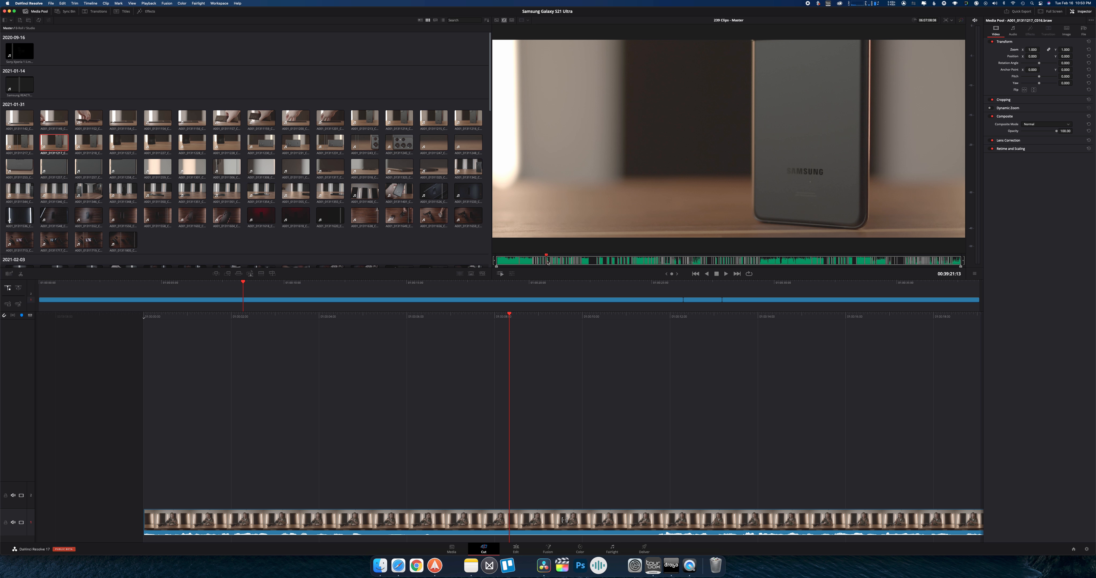
left_click_drag(547, 262, 549, 261)
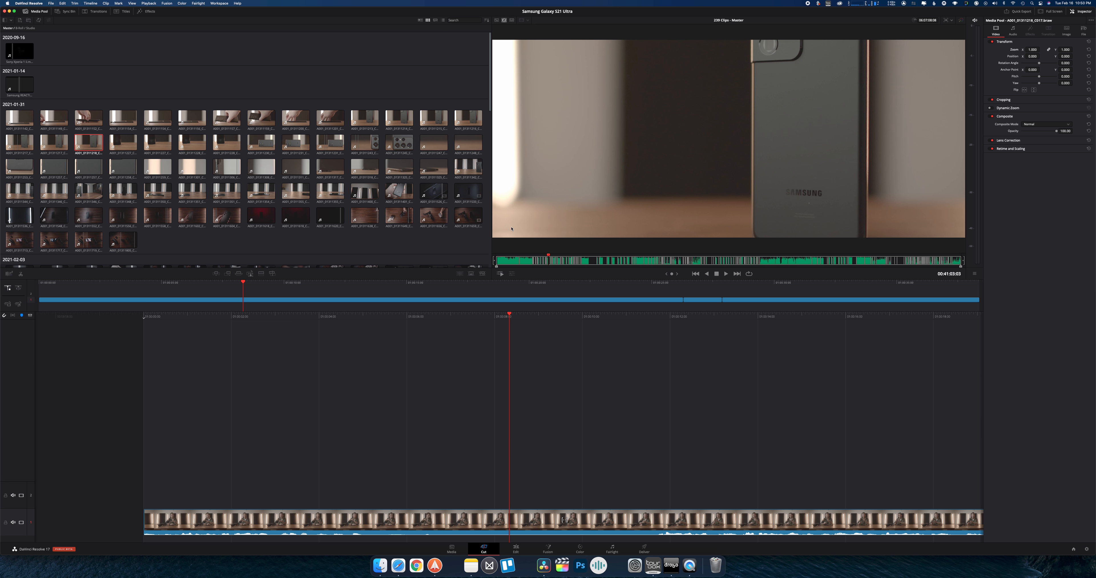
left_click_drag(541, 261, 939, 261)
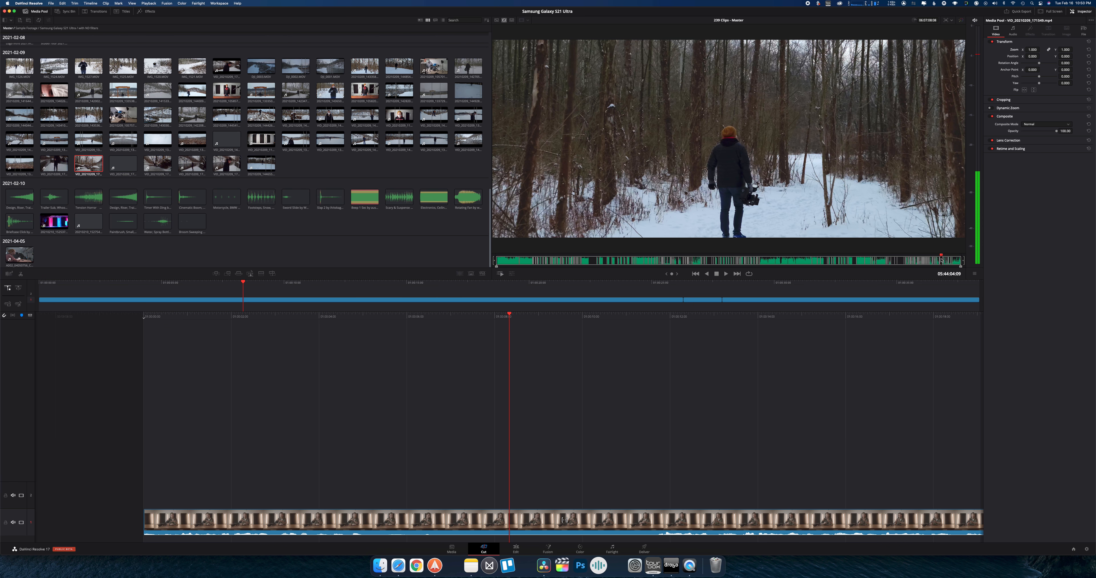
Play a moment of the Samsung REACTION clip on the source tape at about 00:25:48, and return to Timeline 3
left_click(529, 260)
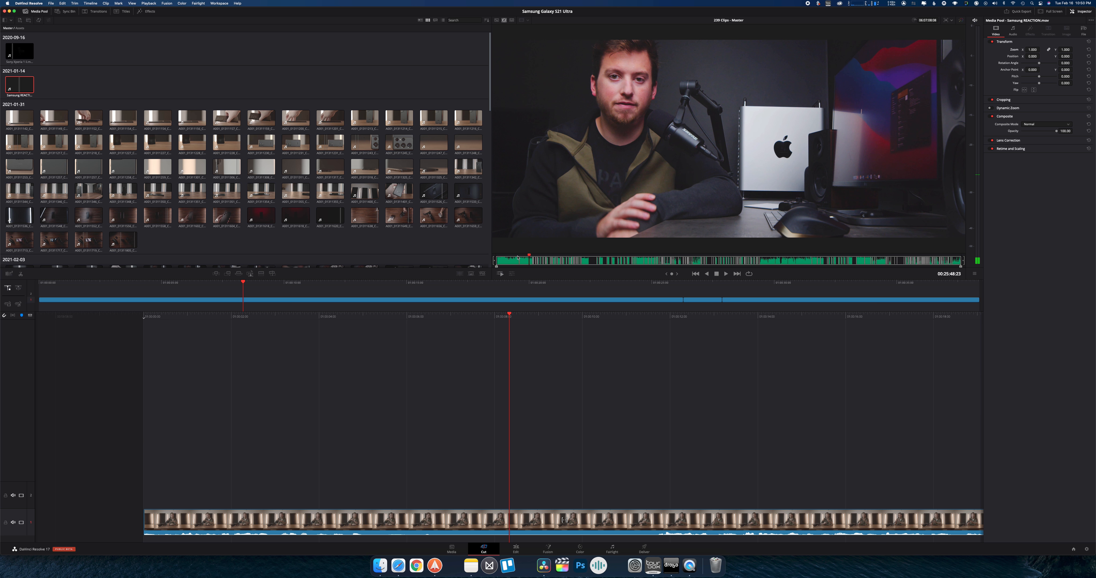
key("space")
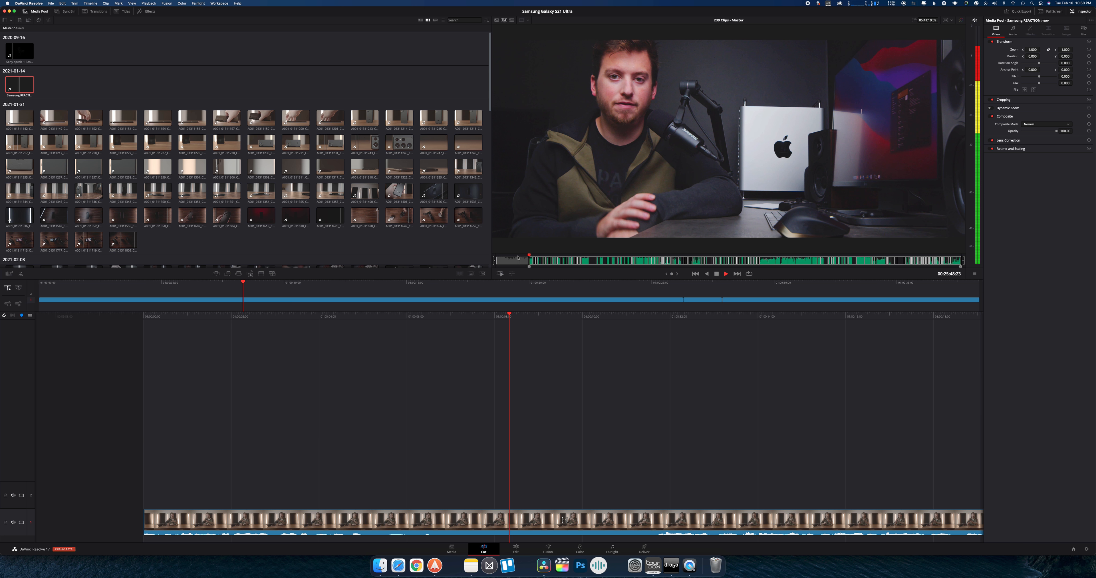
key("space")
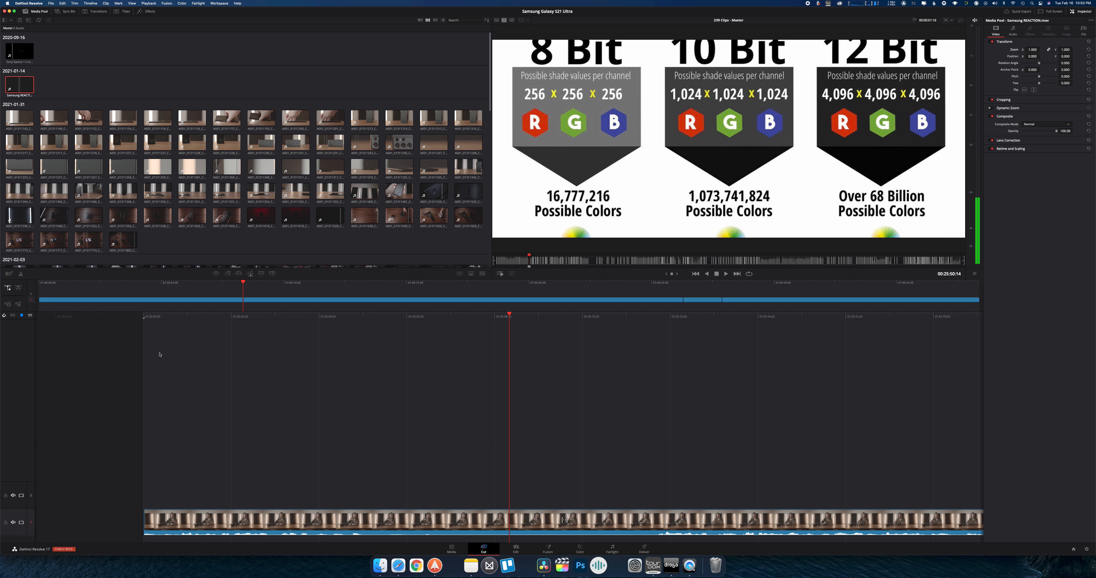
left_click(363, 352)
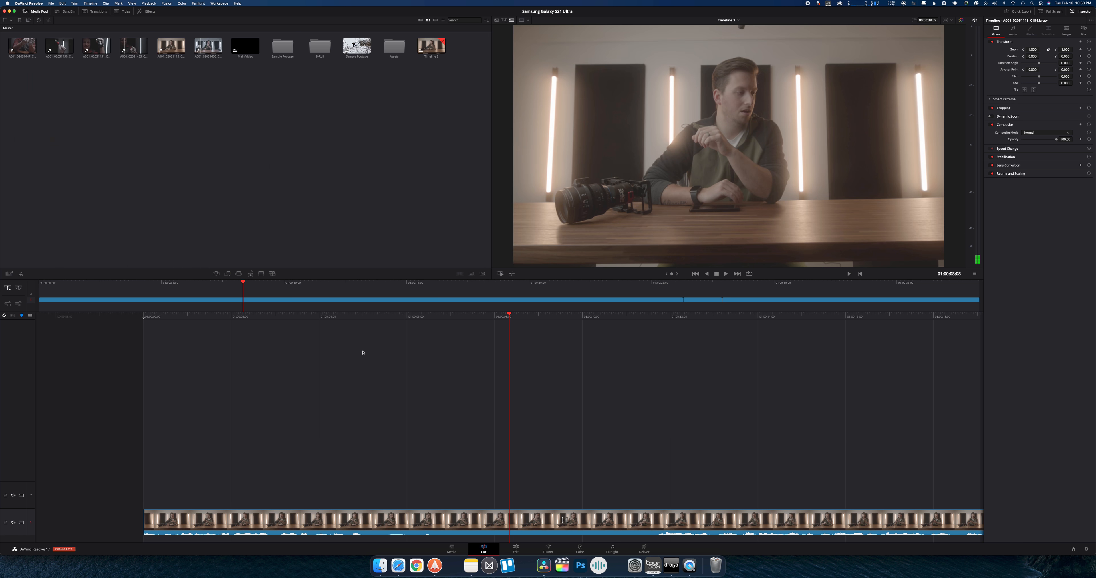
Place a Close Up of the presenter above the main clip at 01:00:12:13 in Timeline 3, and scrub back through it
scroll(355, 323, "left", 8)
scroll(355, 323, "right", 6)
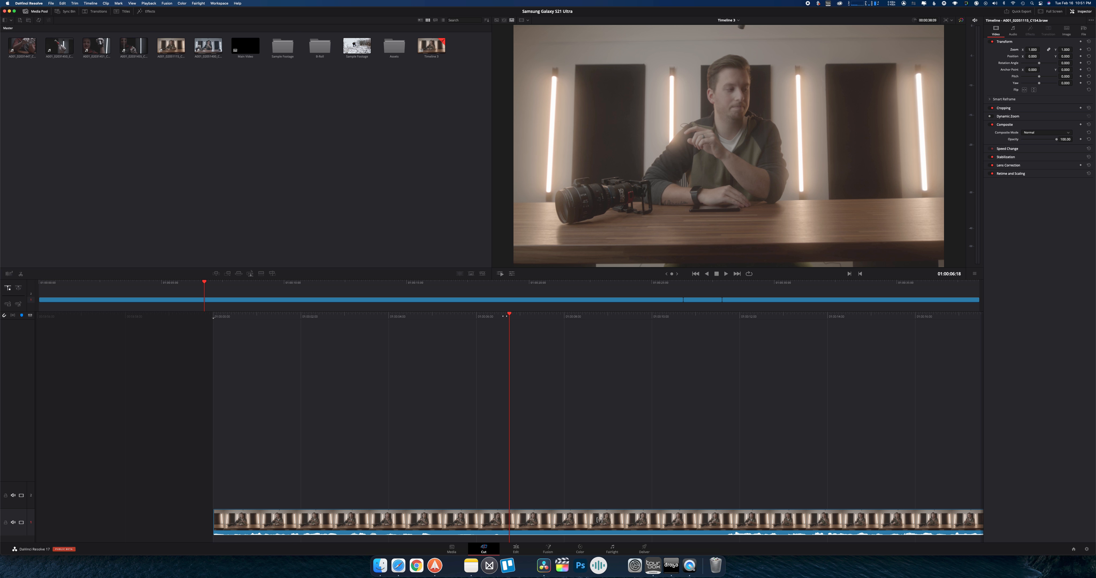
key("space")
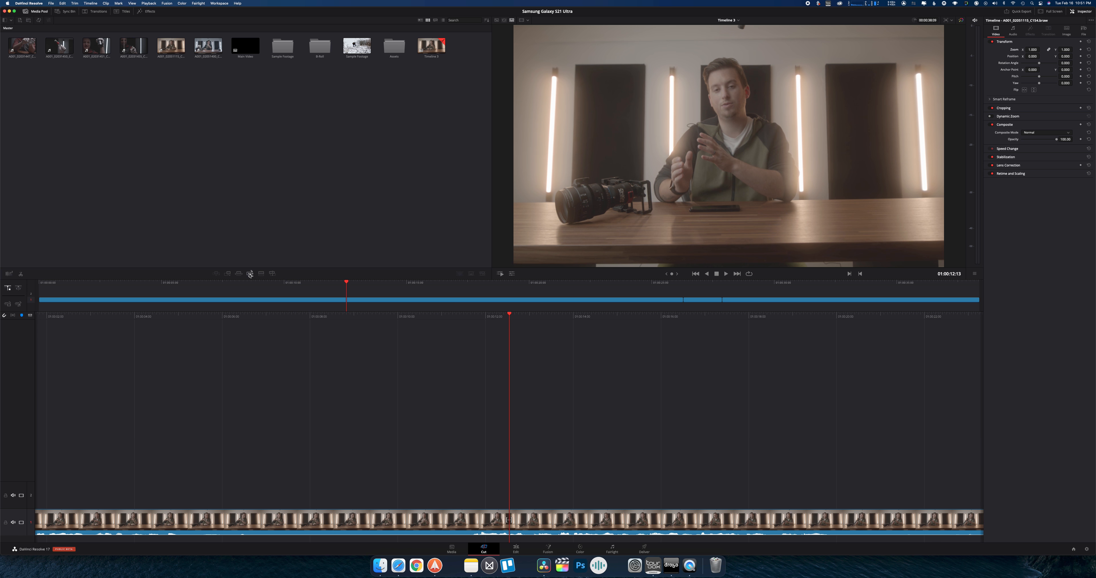
left_click(261, 273)
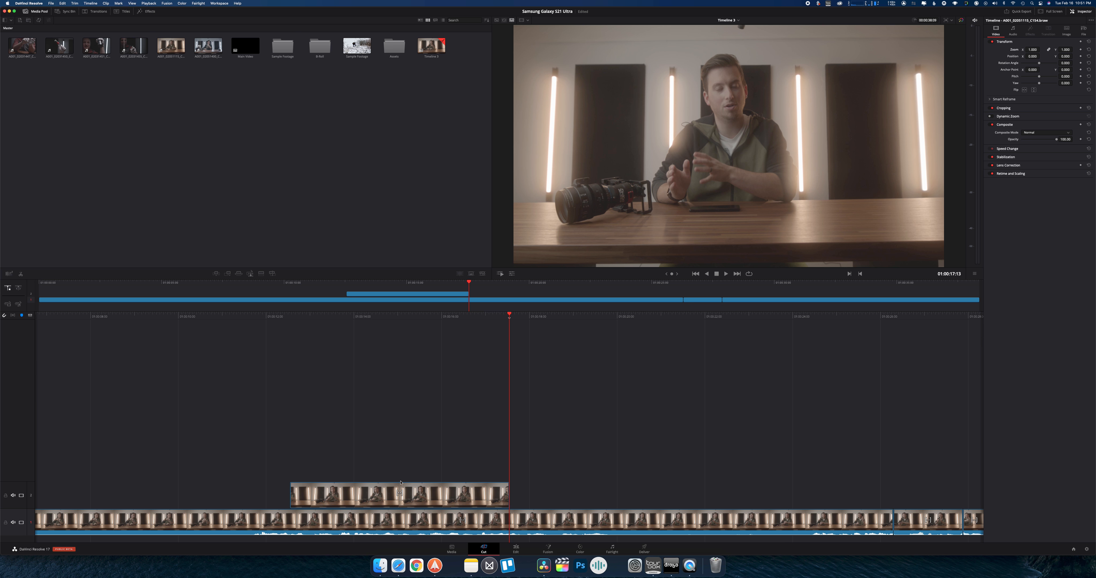
key("j")
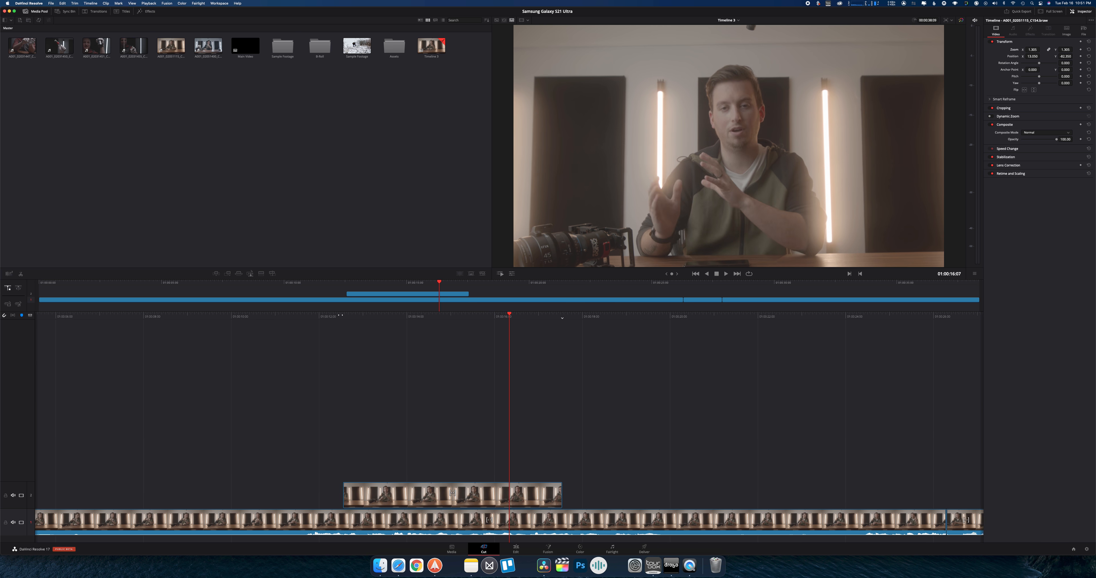
left_click_drag(352, 318, 505, 325)
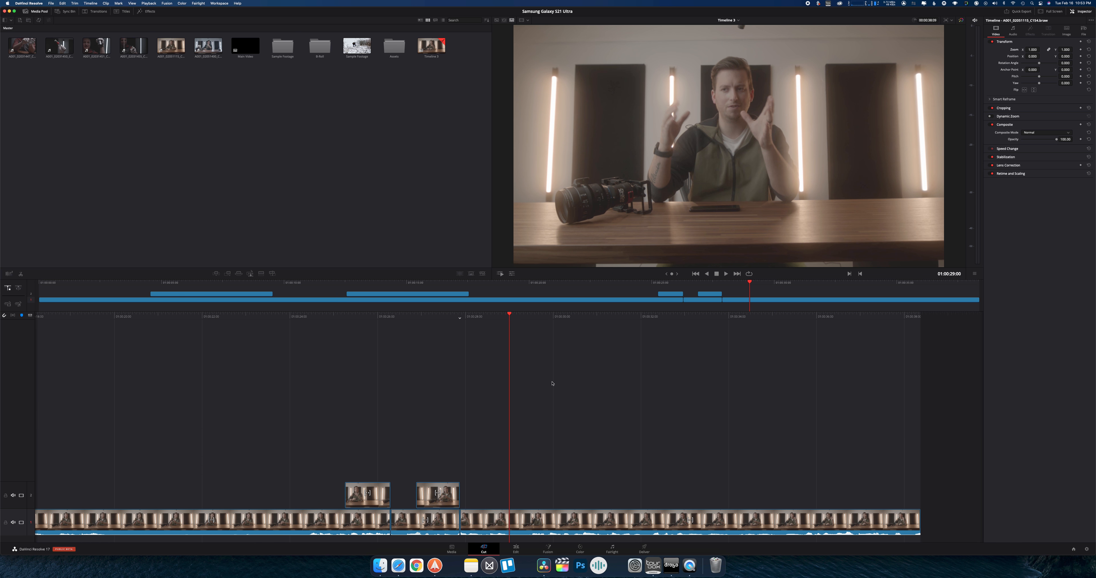
Open the user Editing preferences to examine the general duration settings, and close them without saving
left_click(26, 3)
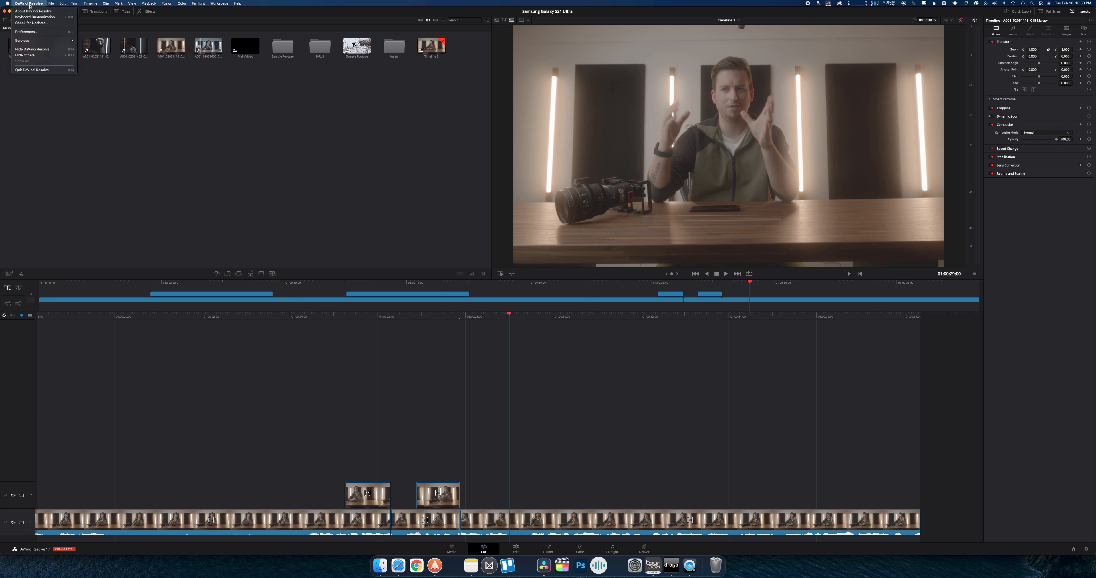
left_click(41, 32)
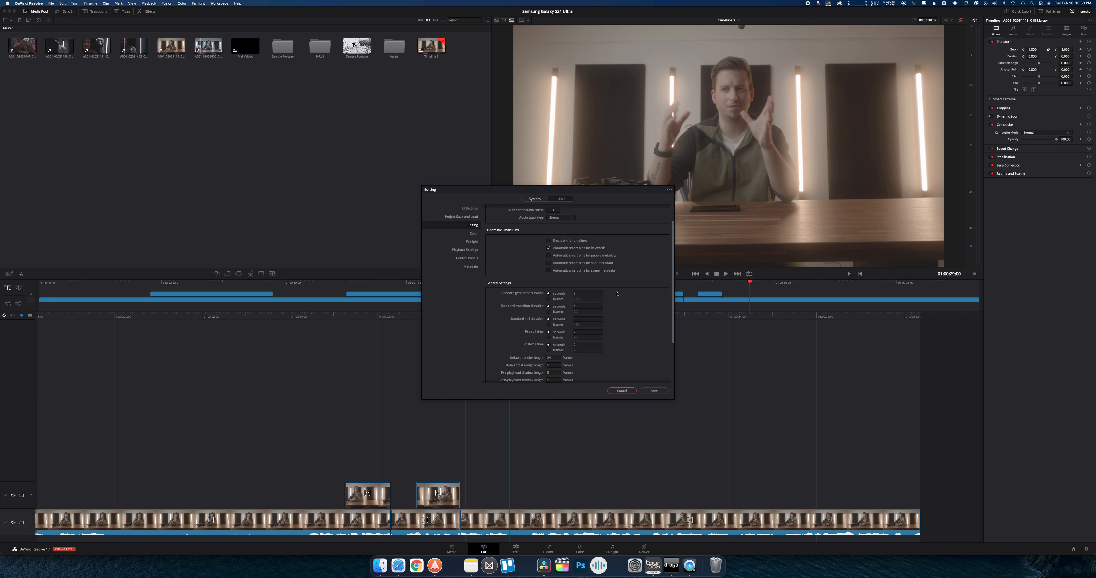
left_click(469, 224)
left_click(622, 391)
Scrub back and forth through Timeline 3 to examine how the close-up clips on the upper track alternate with the wide shot
scroll(513, 401, "left", 6)
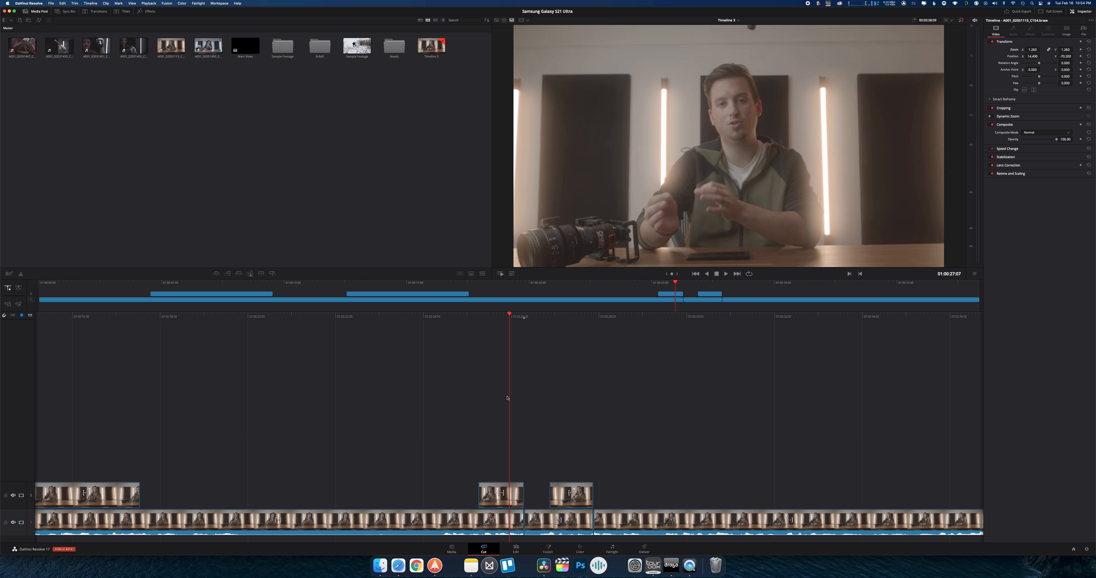
scroll(520, 400, "right", 5)
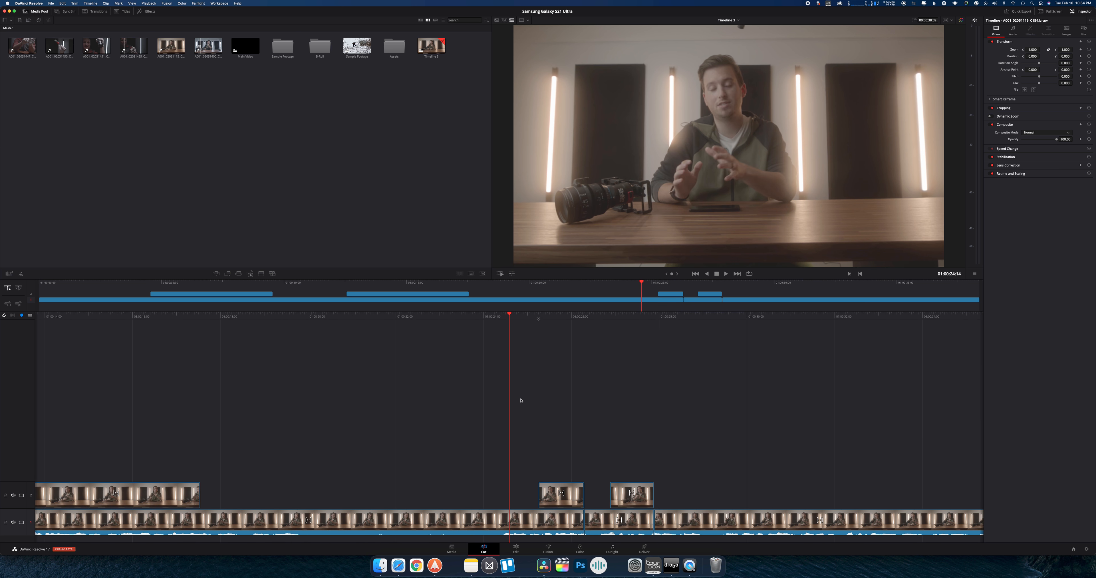
scroll(516, 400, "left", 7)
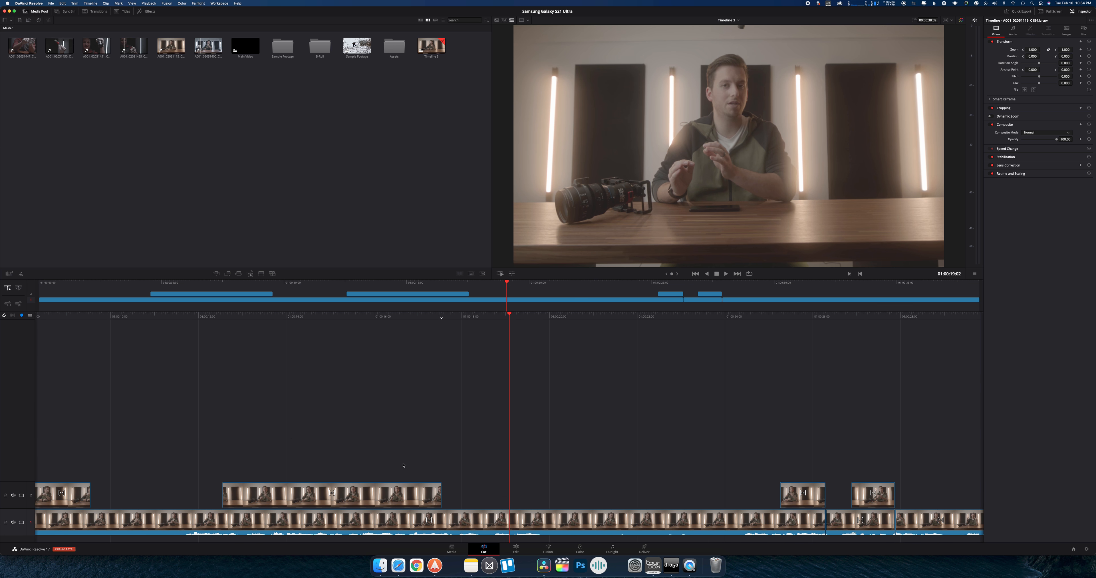
scroll(666, 393, "right", 2)
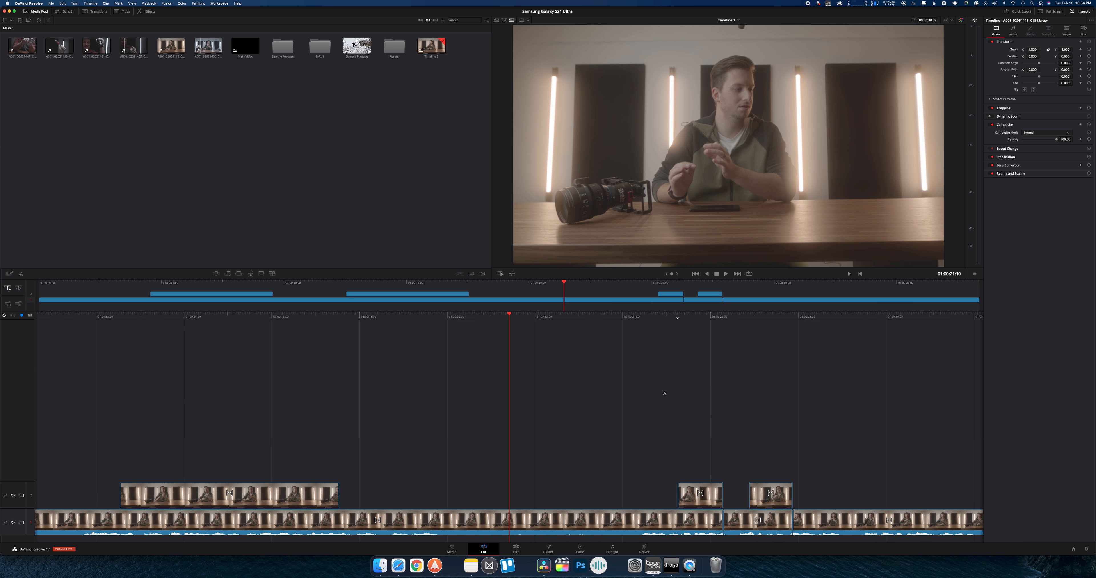
scroll(549, 368, "right", 2)
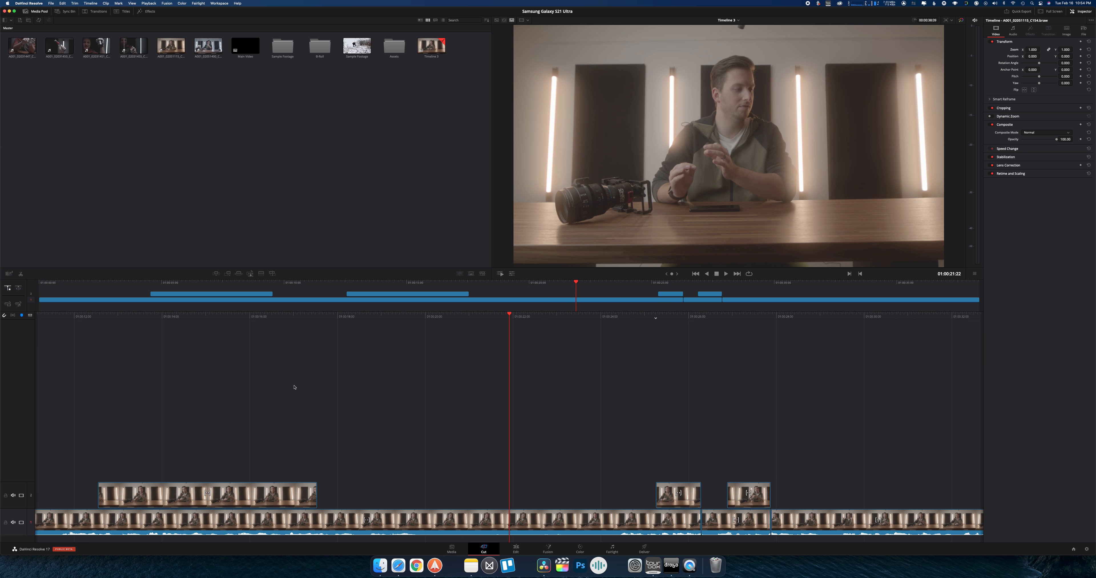
scroll(293, 387, "left", 10)
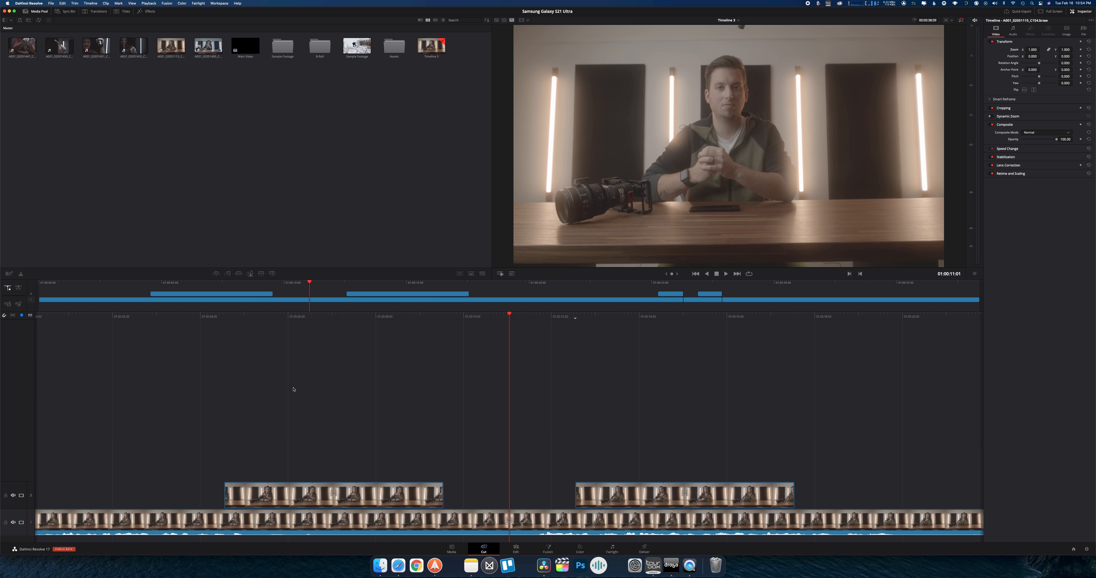
scroll(493, 362, "right", 2)
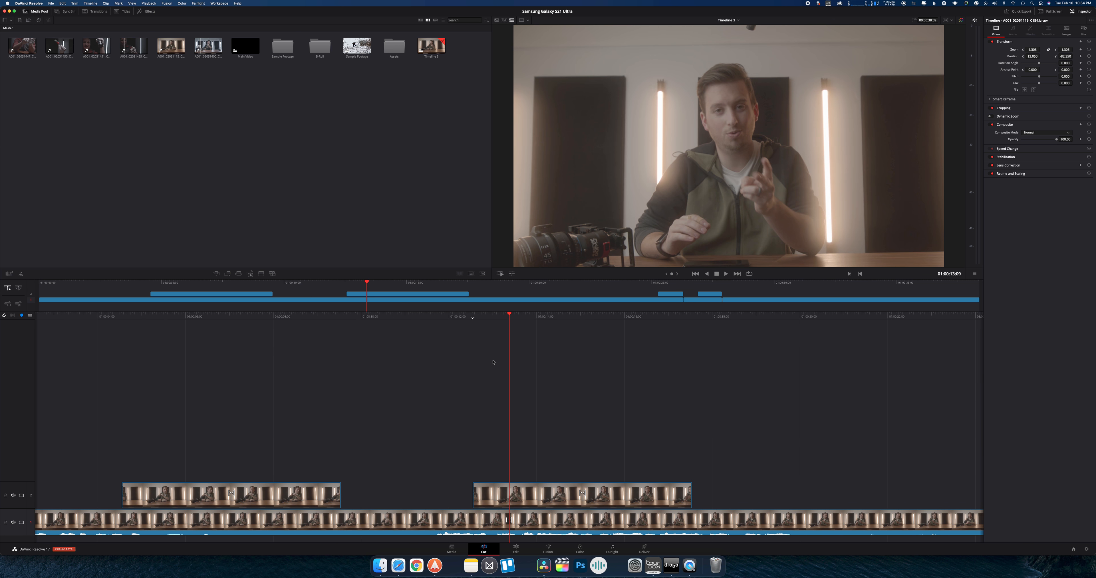
scroll(492, 361, "left", 2)
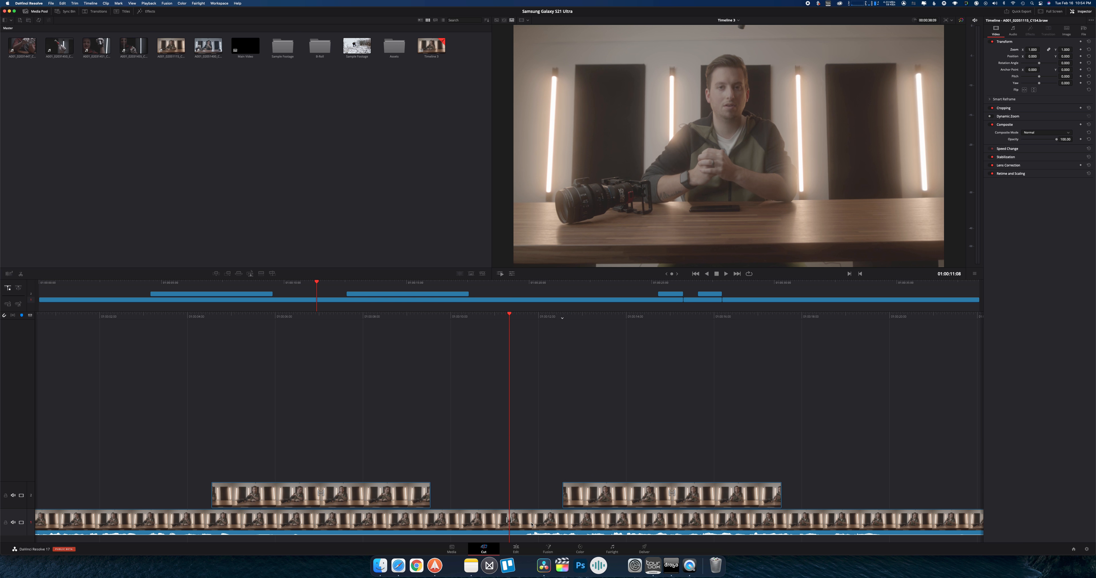
Delete the upper-track close-up that starts at 01:00:12:13, and play the main clip on to about 01:00:14:06
key("space")
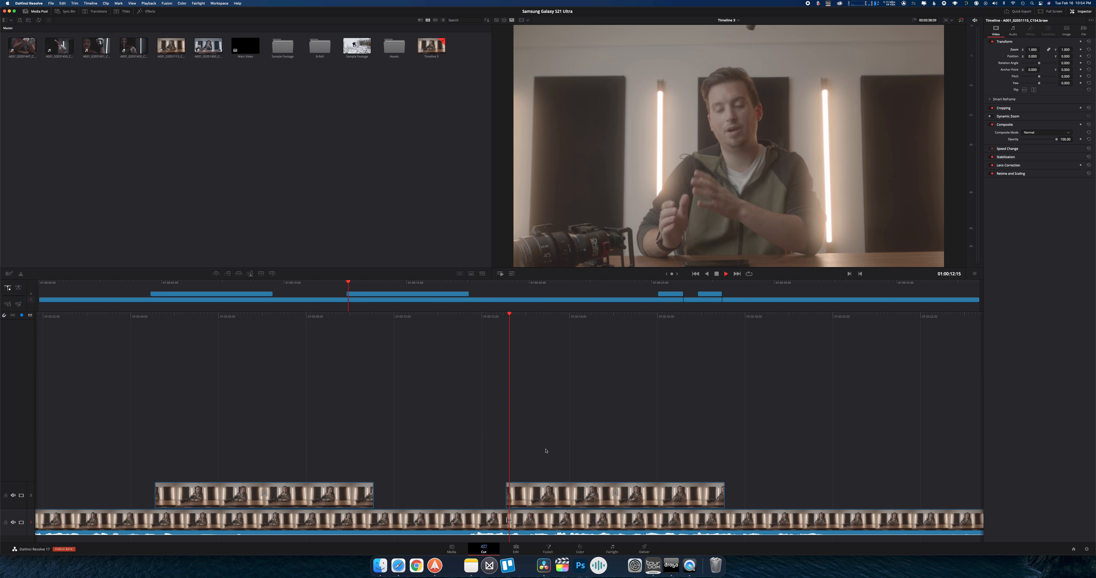
left_click(515, 504)
key("Delete")
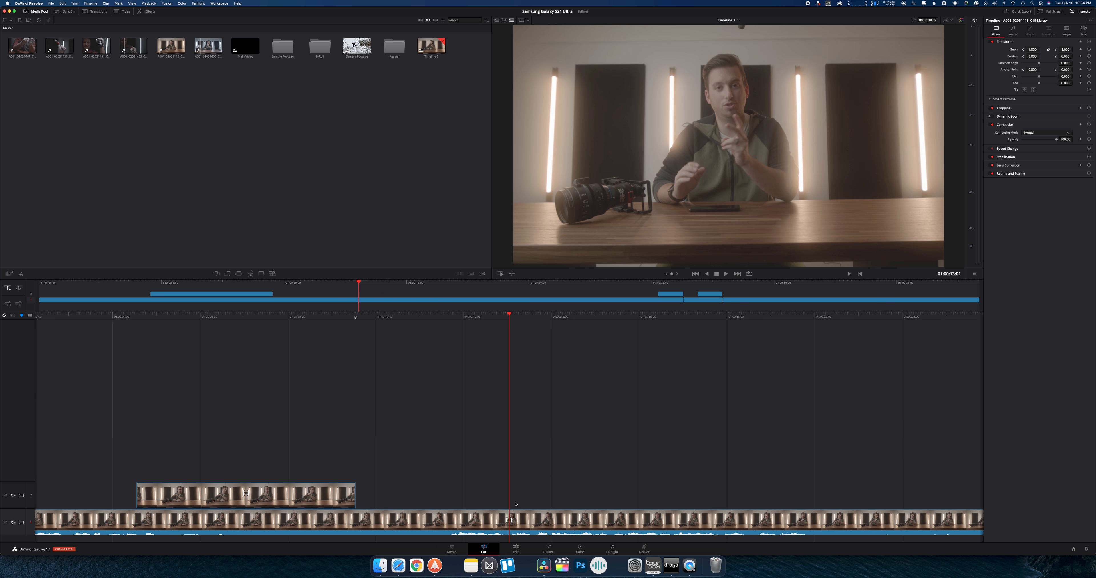
key("space")
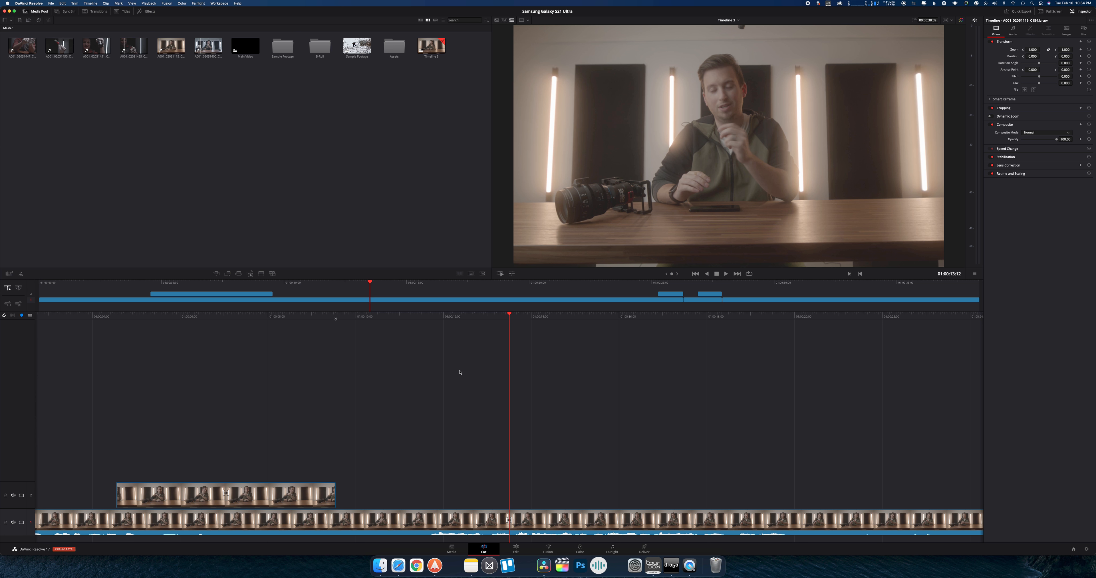
key("space")
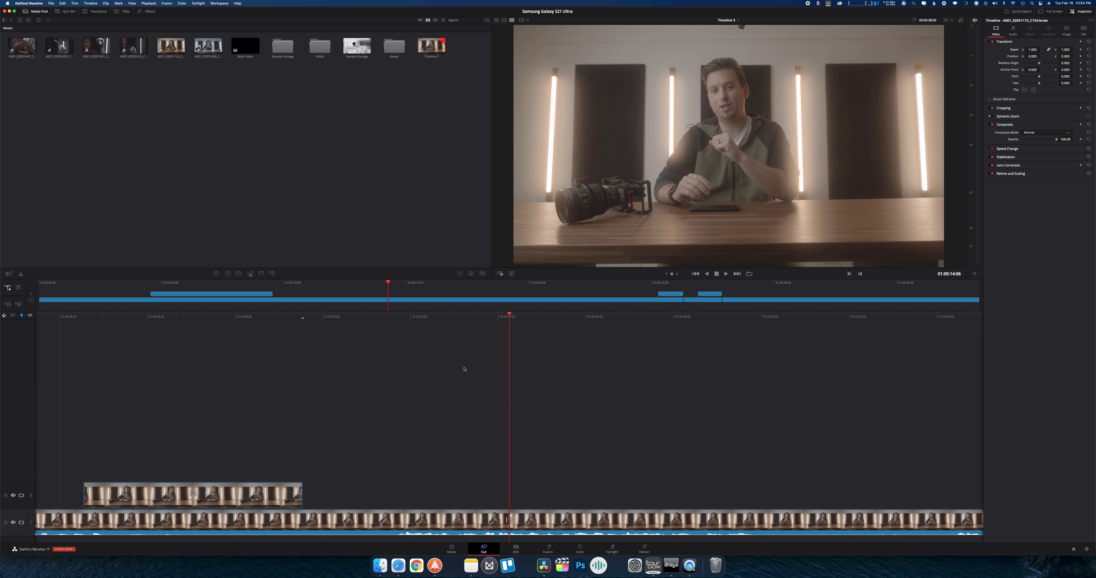